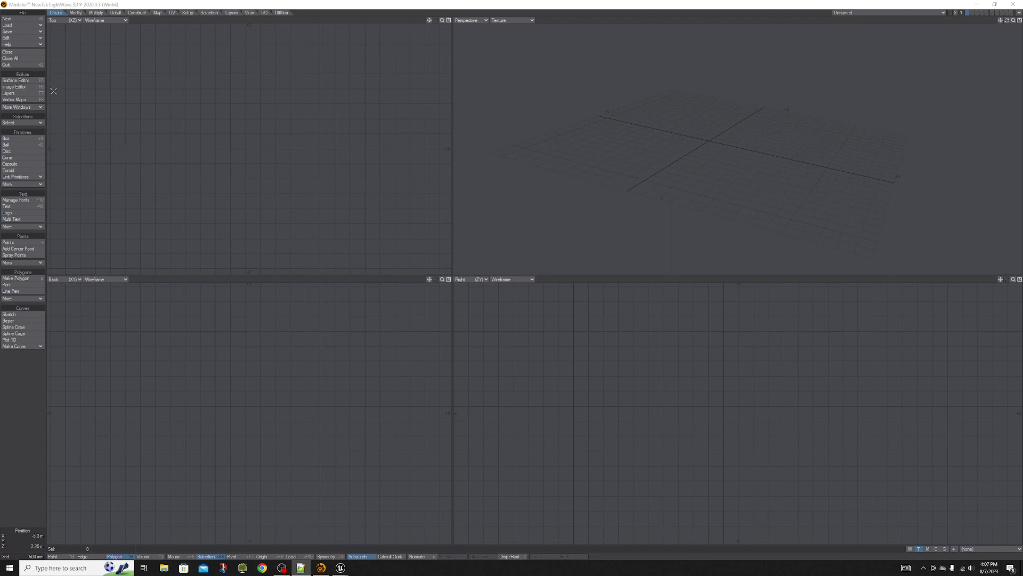
Load the Ball_17.lwo object into LightWave Modeler
click(21, 25)
click(33, 25)
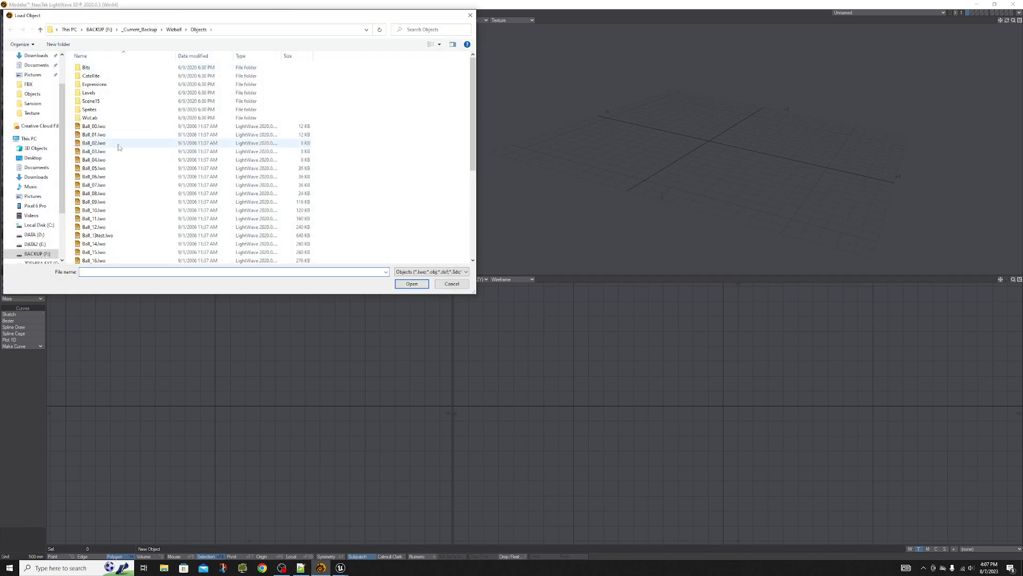
scroll(119, 147, down, 6)
double_click(107, 134)
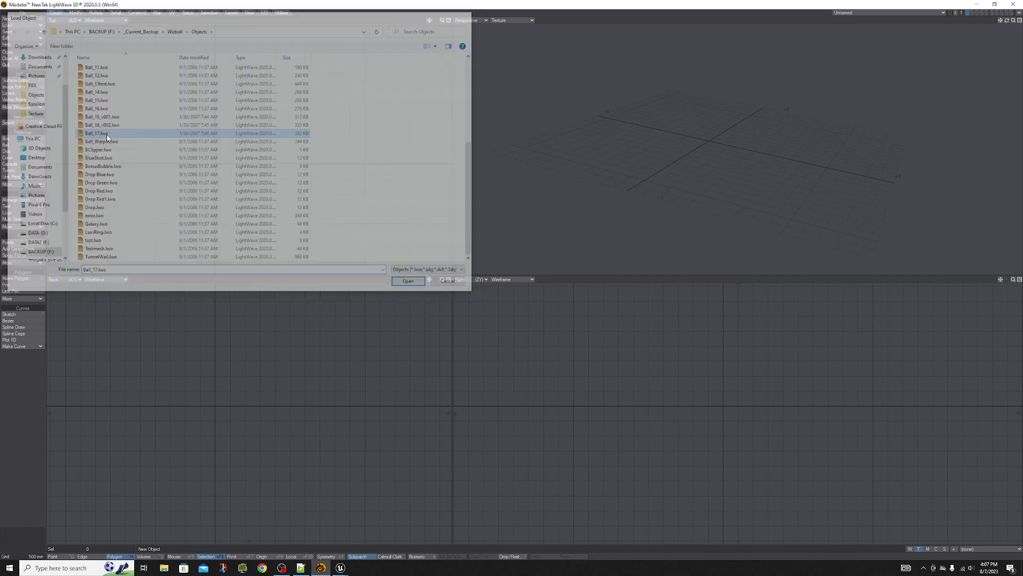
With the M vertex map, preview Eyebrow_L_Curl and Eyebrow_L_Scowl, then return to (base)
click(928, 549)
click(981, 549)
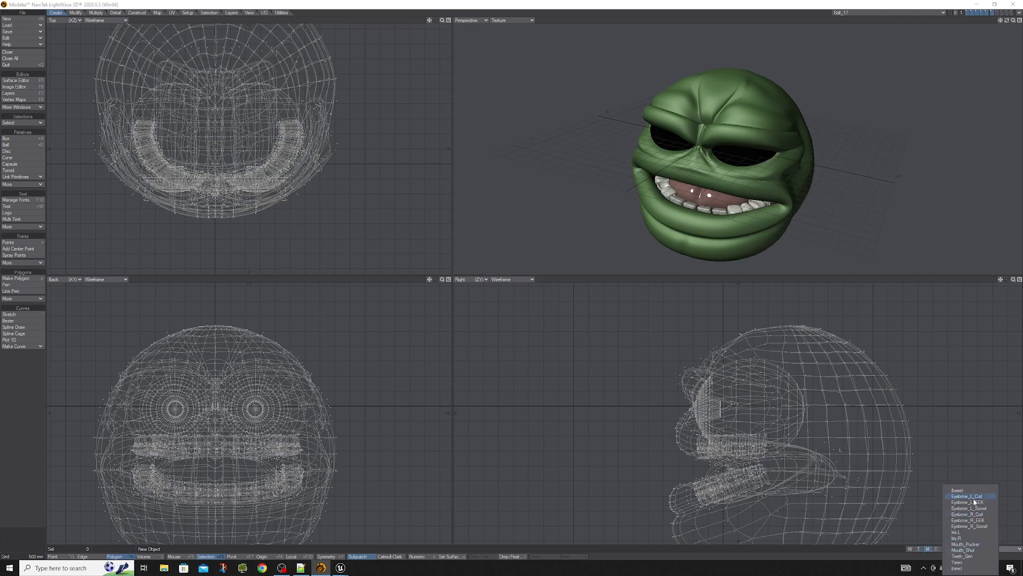
click(974, 498)
click(981, 549)
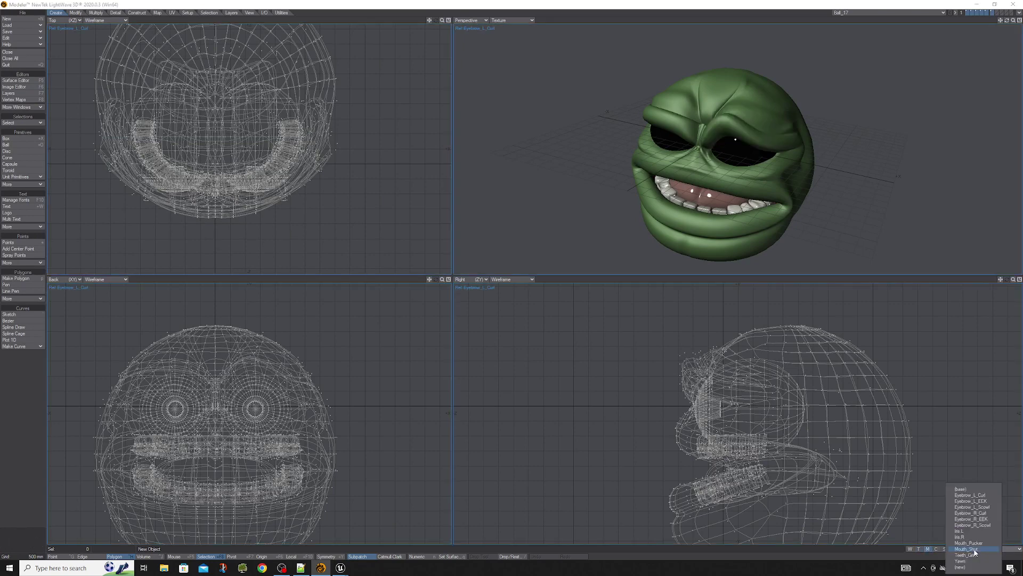
click(972, 507)
click(980, 549)
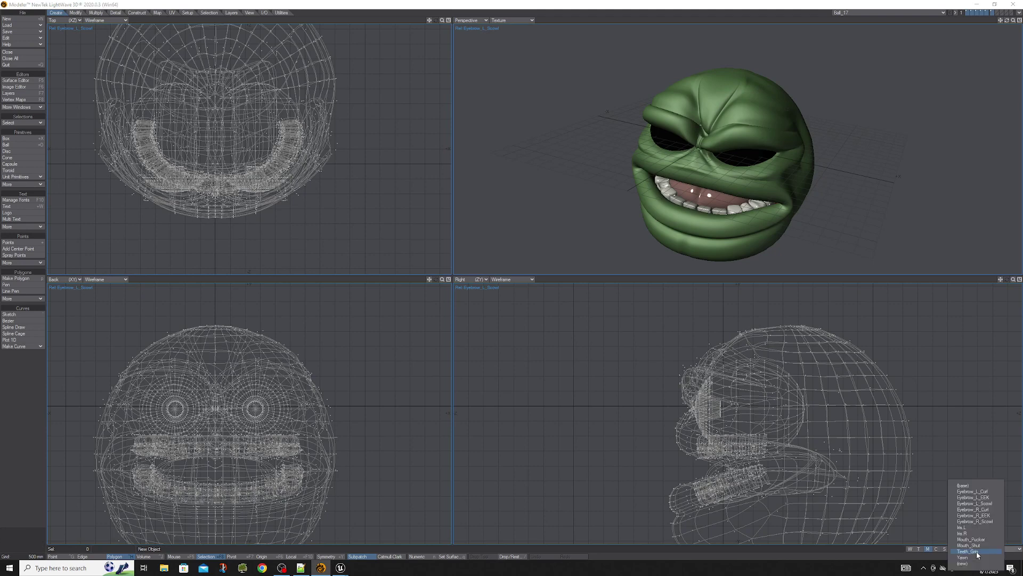
click(964, 486)
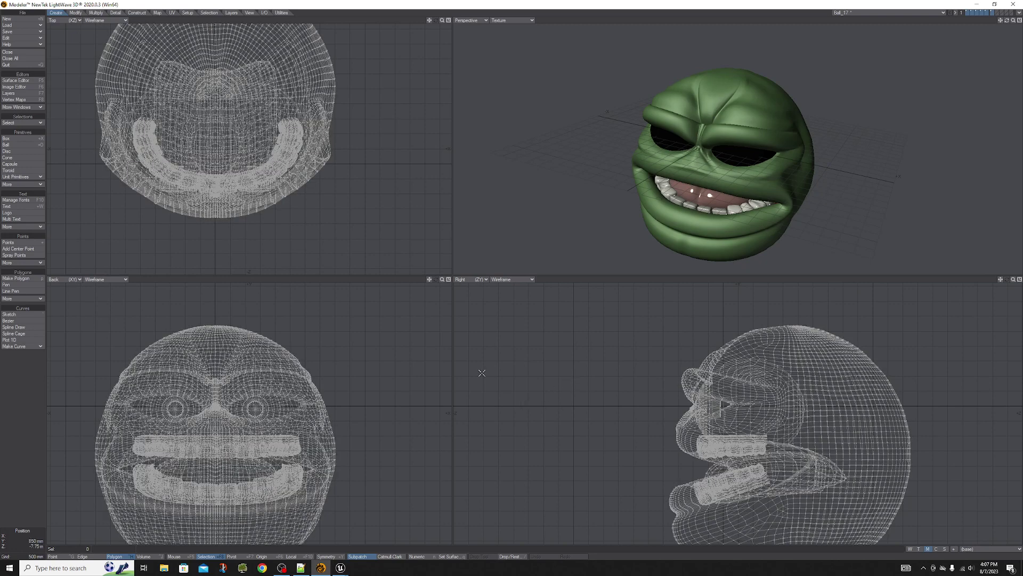
key(Left)
key(Down)
key(Down)
key(Down)
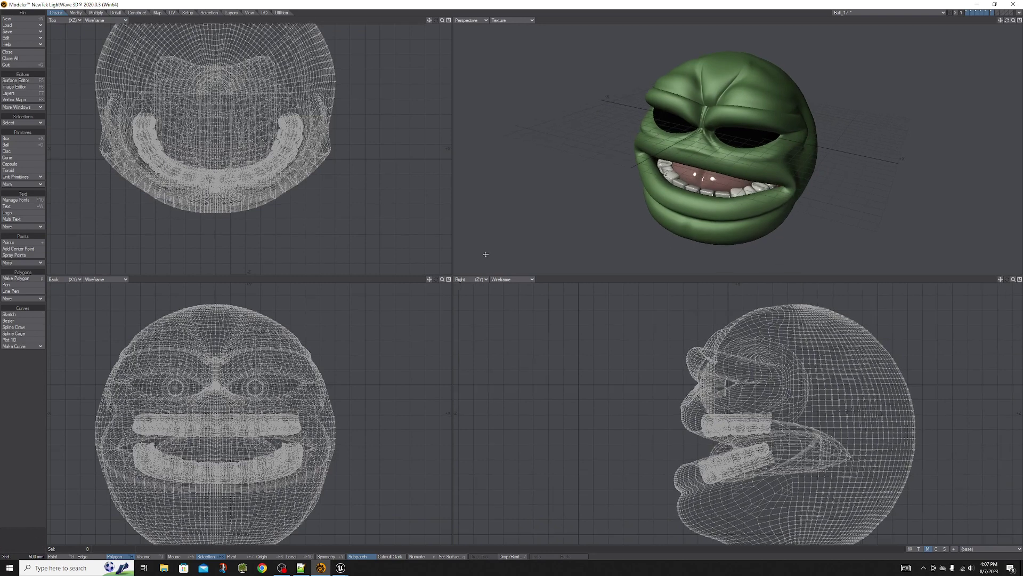
Export the head as FBX with default settings, overwriting the existing Ball_17.fbx
click(14, 31)
mouse_move(26, 72)
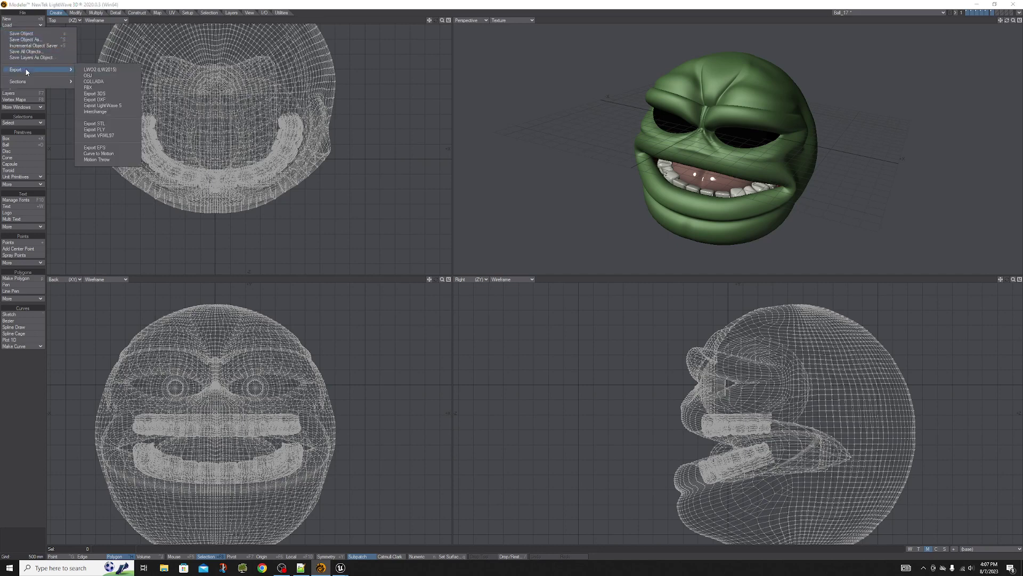
click(104, 88)
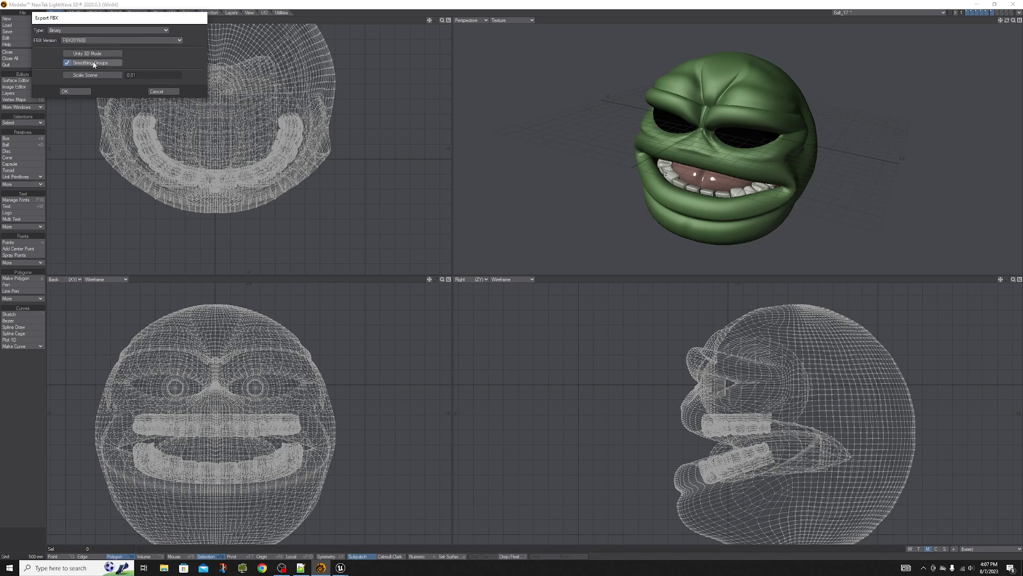
click(80, 90)
drag(187, 19, 299, 73)
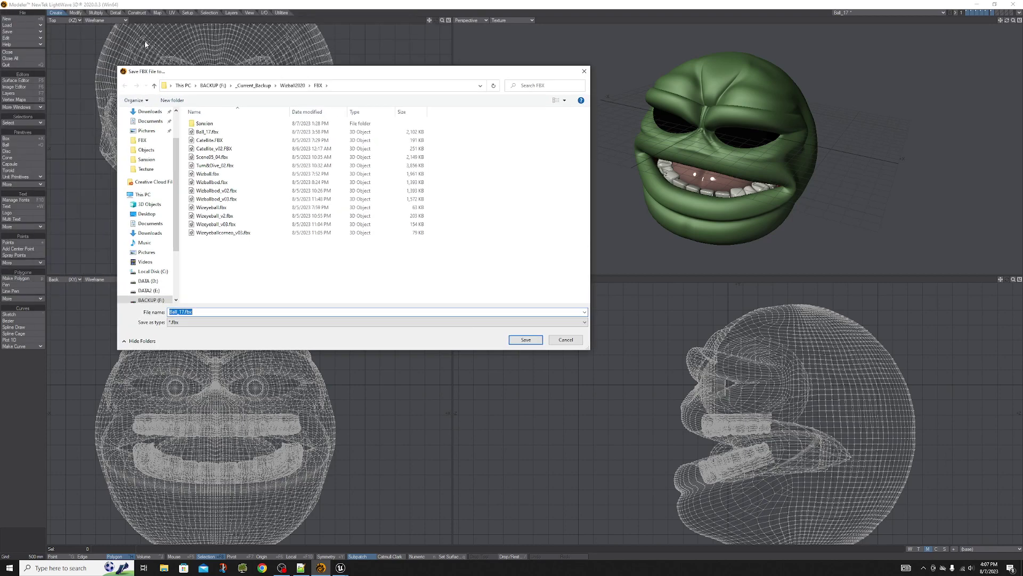
click(226, 132)
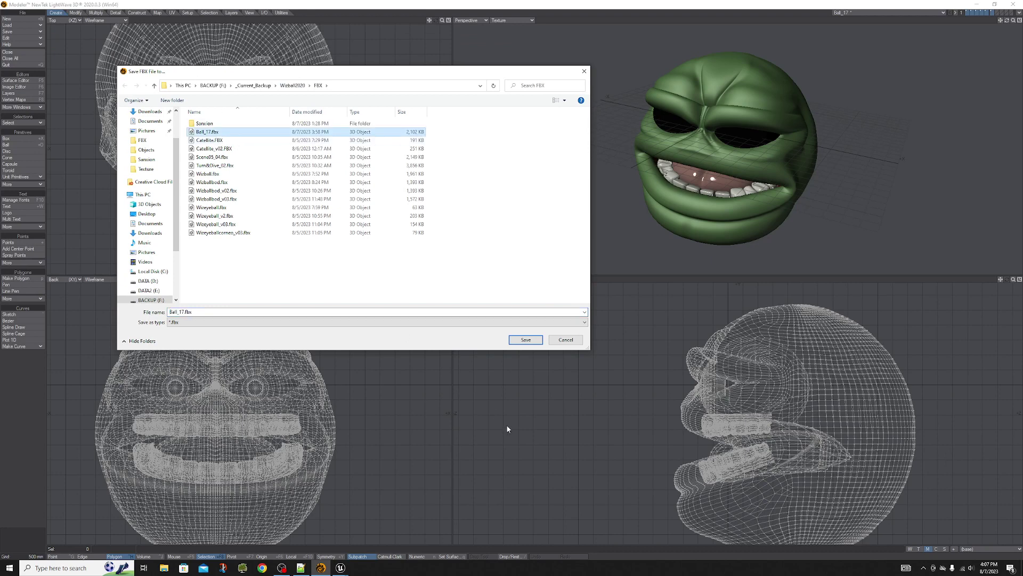
click(525, 343)
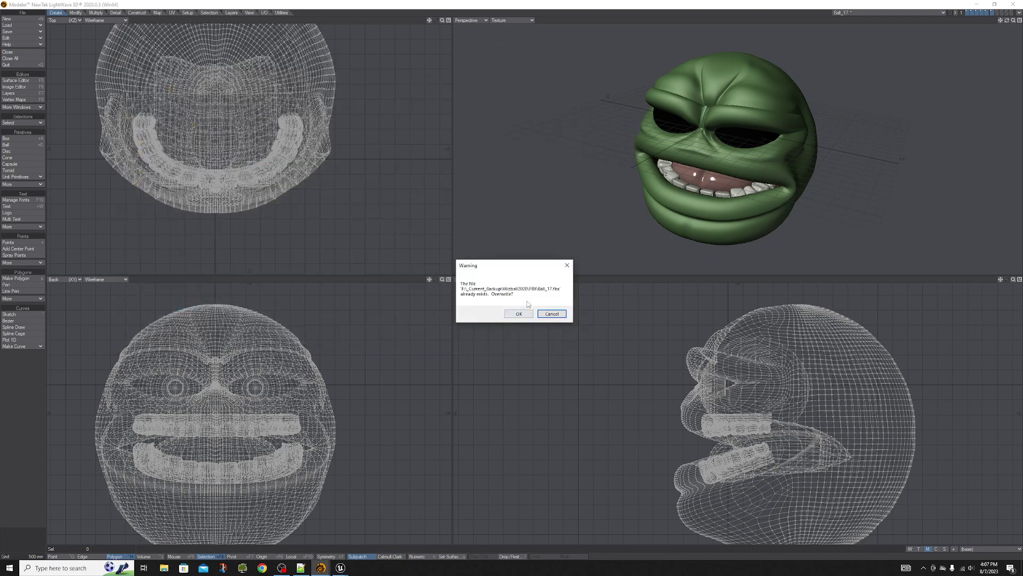
click(518, 314)
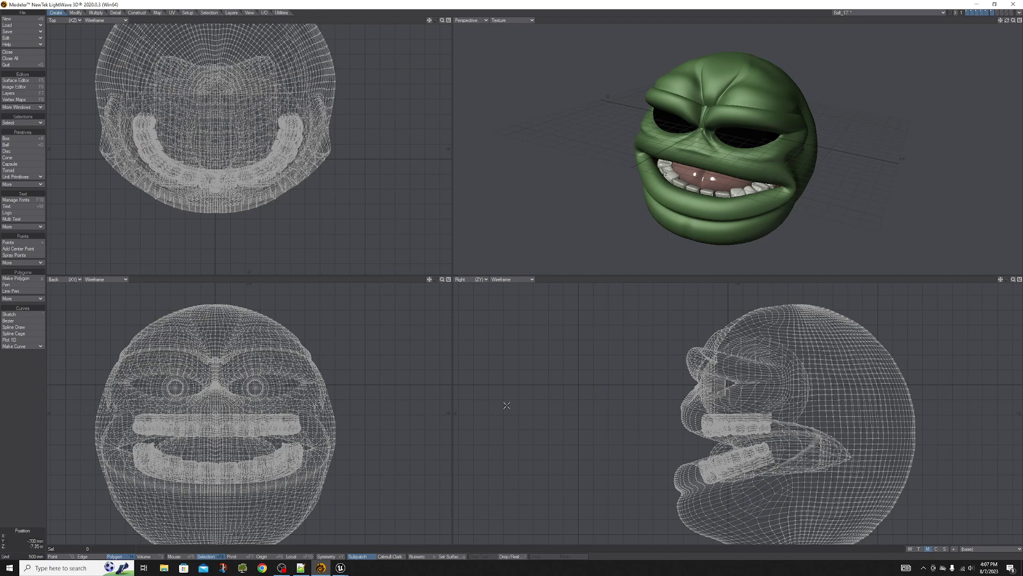
In Unreal, create a new folder named Wizball under Content
mouse_move(340, 568)
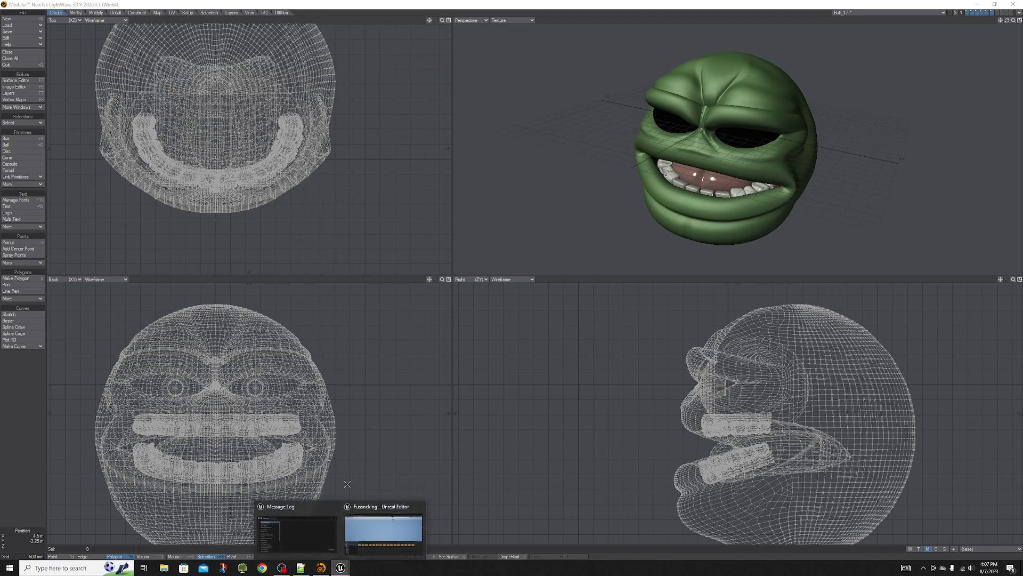
click(373, 522)
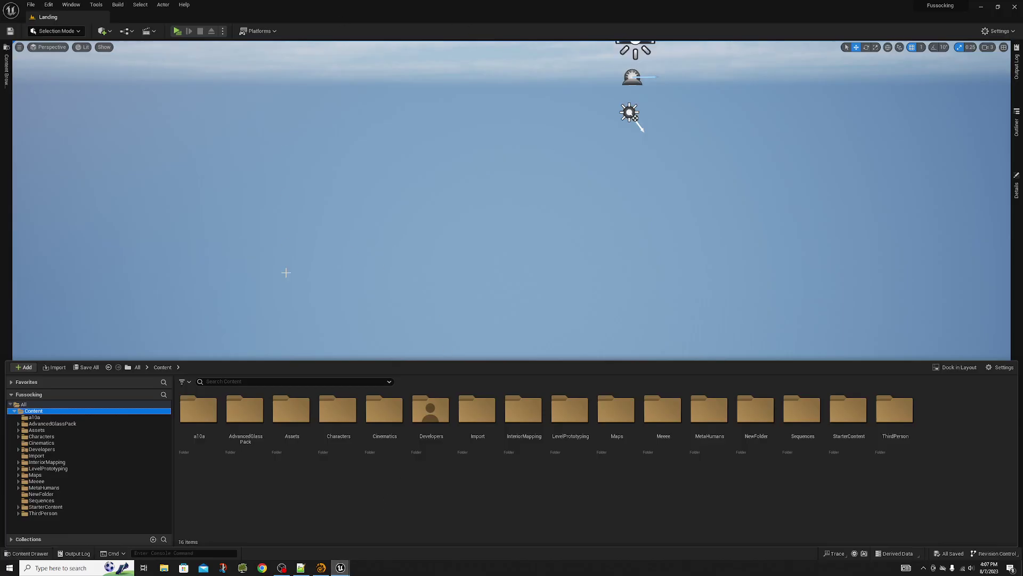
right_click(659, 479)
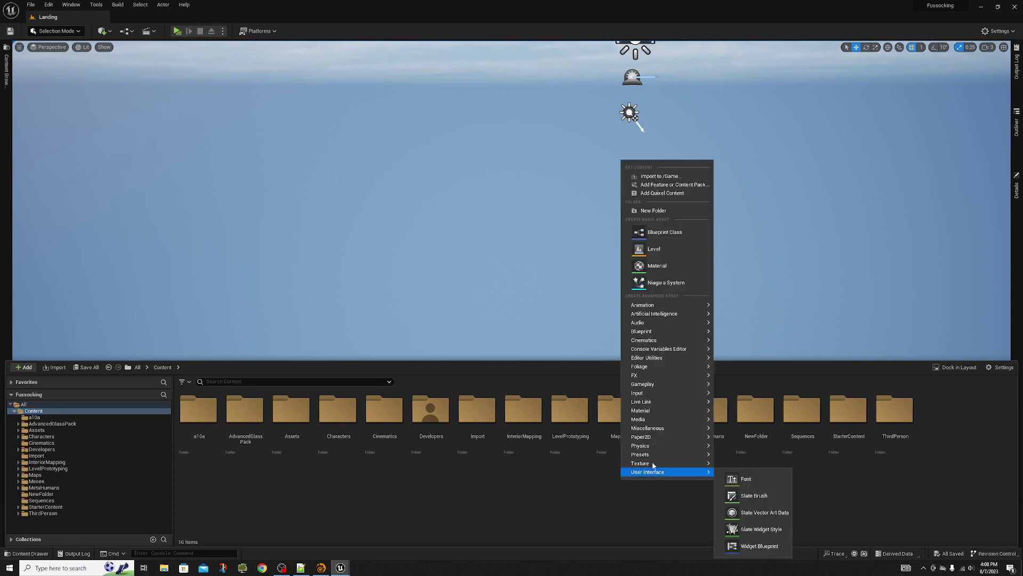
click(661, 211)
text(Wizball)
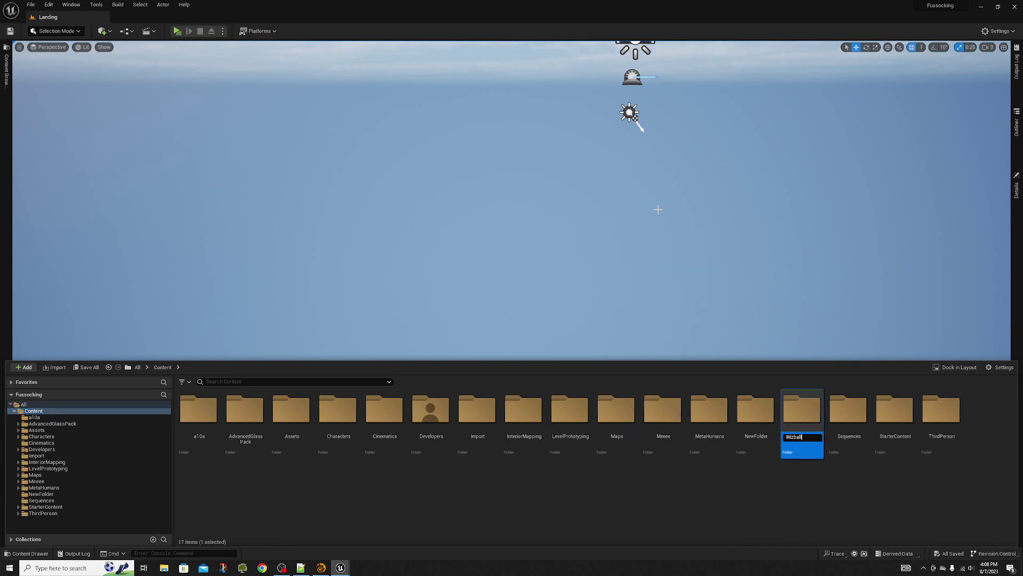
key(Return)
key(Return)
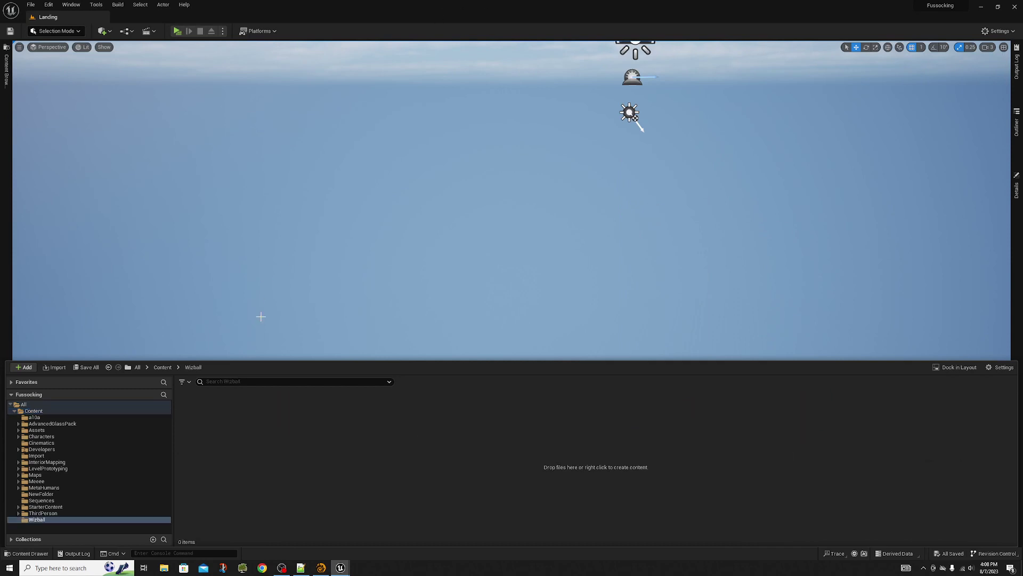
Import Ball_17.fbx into /Game/Wizball
right_click(270, 429)
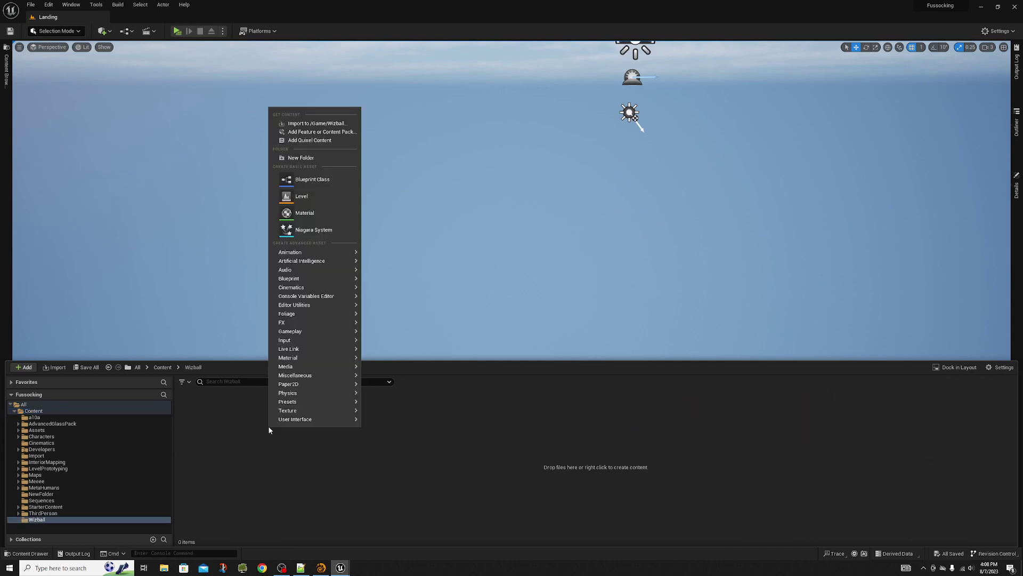
click(319, 124)
double_click(93, 66)
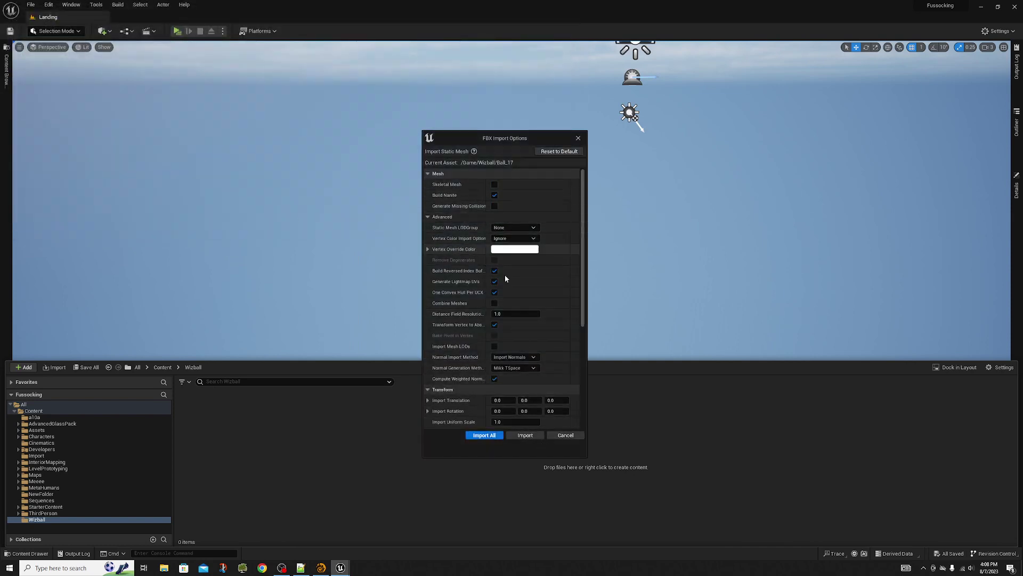
Tick Skeletal Mesh for the Ball_17 import, then bring LightWave Modeler to the front
click(494, 184)
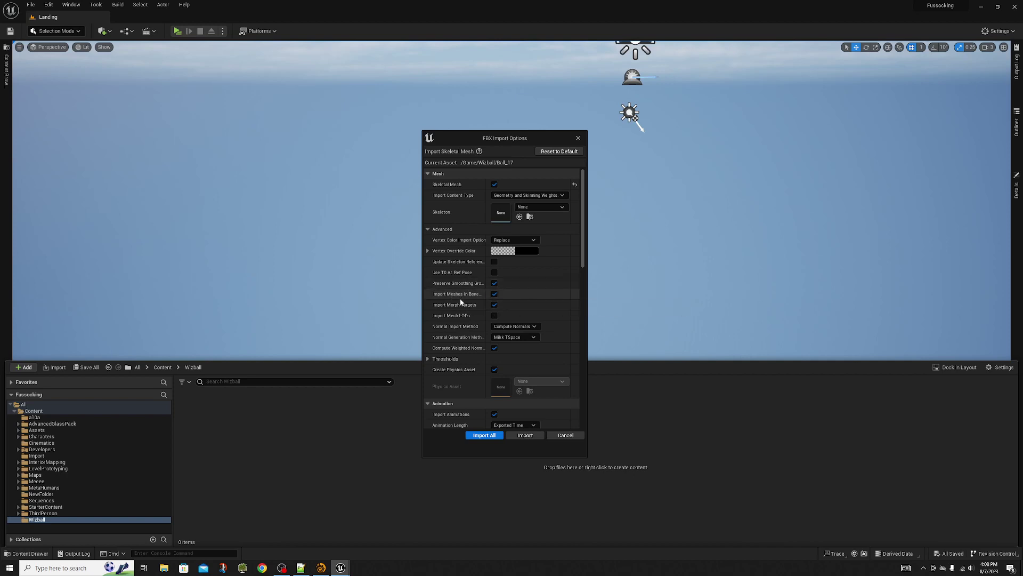
click(320, 568)
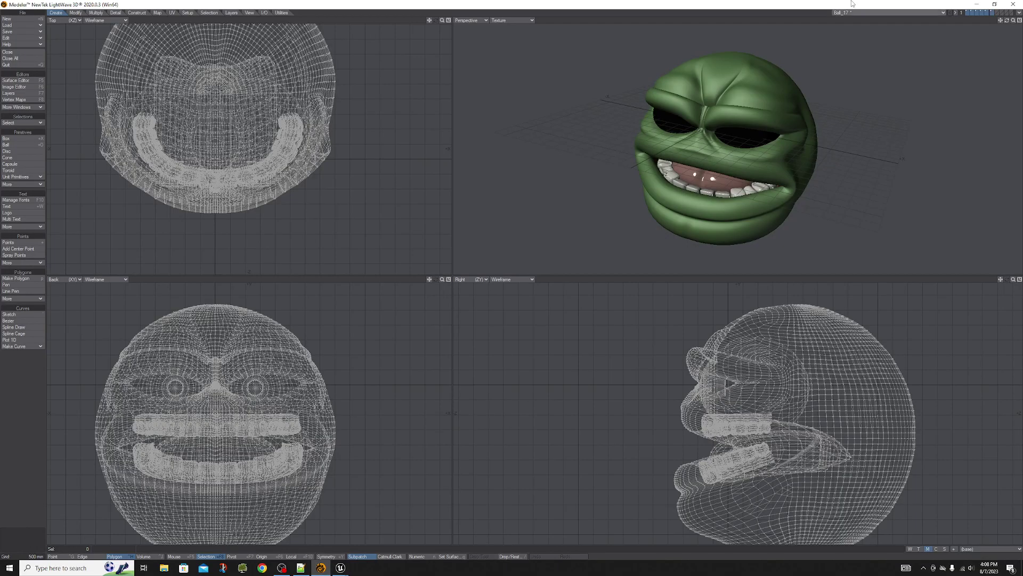
Inspect the eyeball and teeth layers in turn, ending with only the green head layer shown
click(967, 14)
click(975, 13)
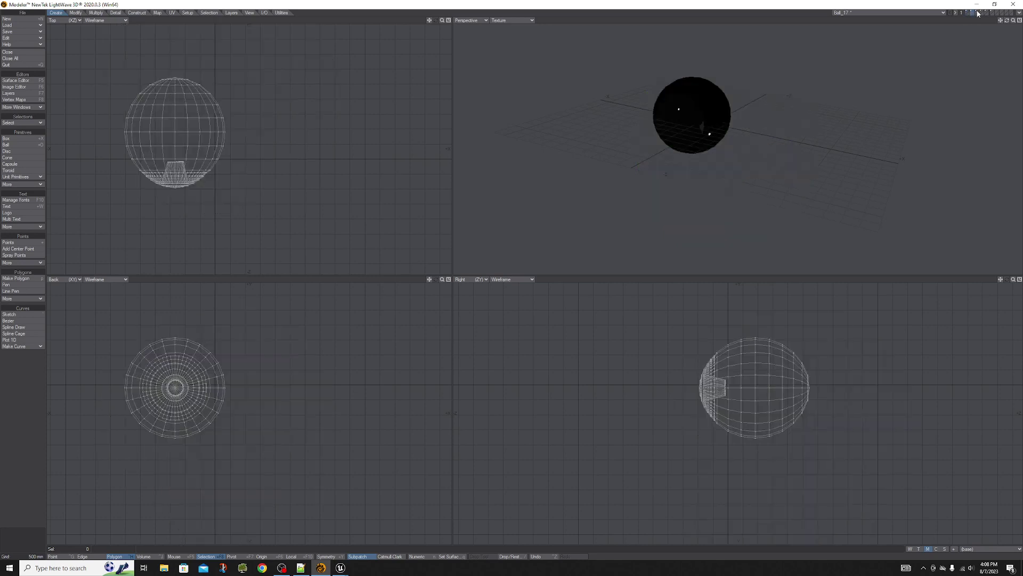
click(986, 11)
click(989, 12)
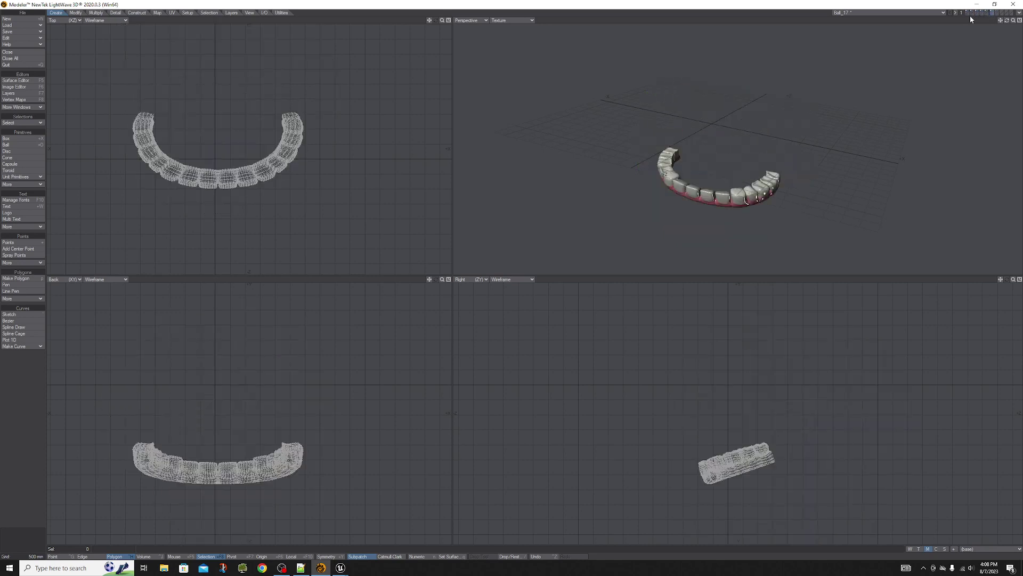
click(967, 14)
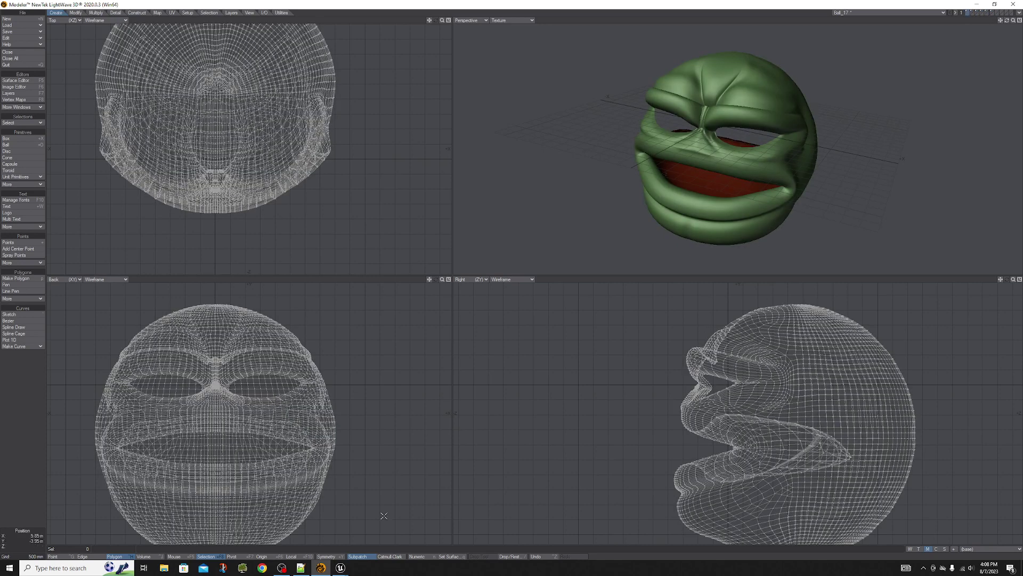
Import all Ball_17 assets with the skeletal mesh settings and open Ball_17_Wizball_Main
mouse_move(350, 561)
click(364, 531)
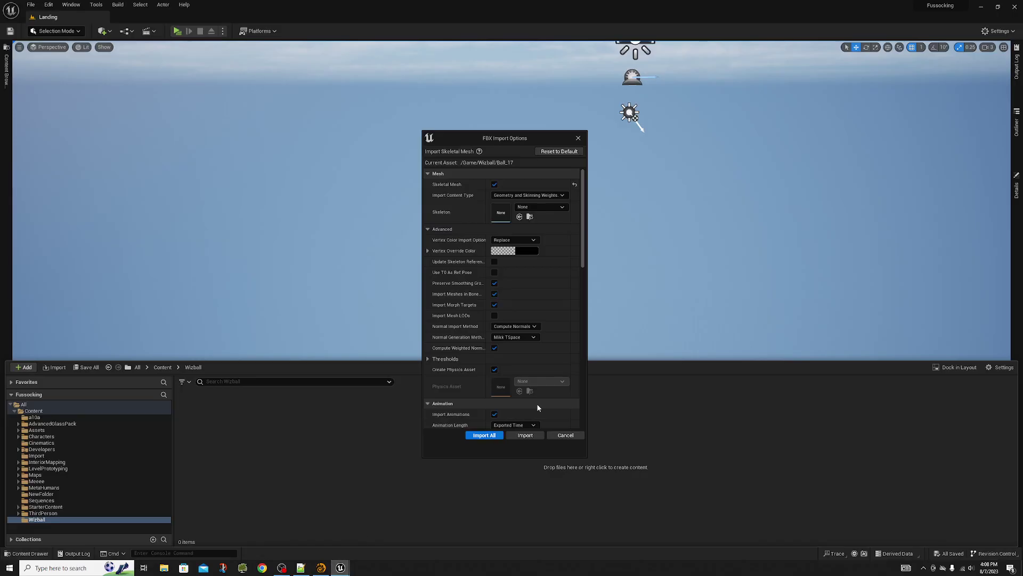
click(481, 435)
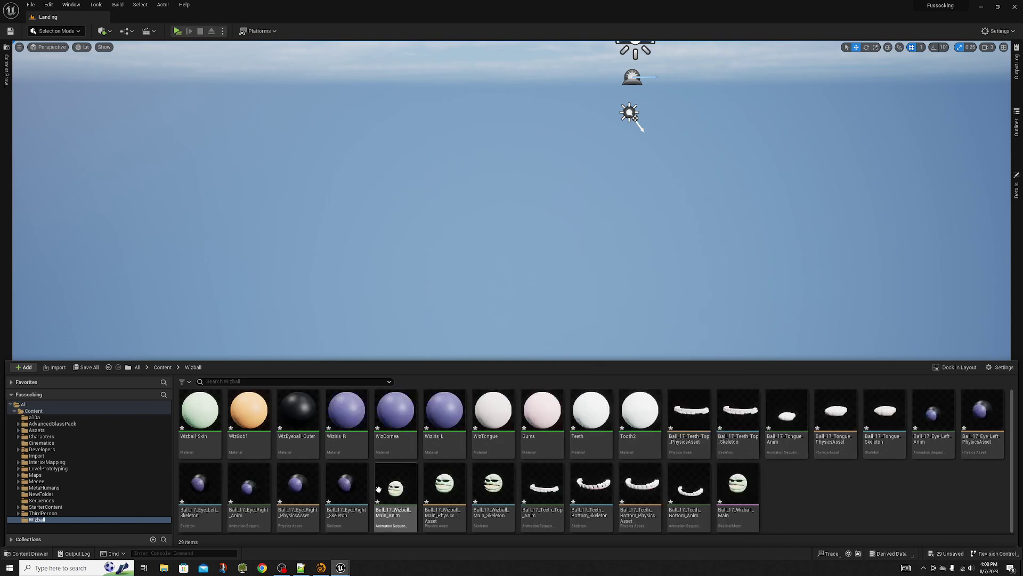
click(500, 483)
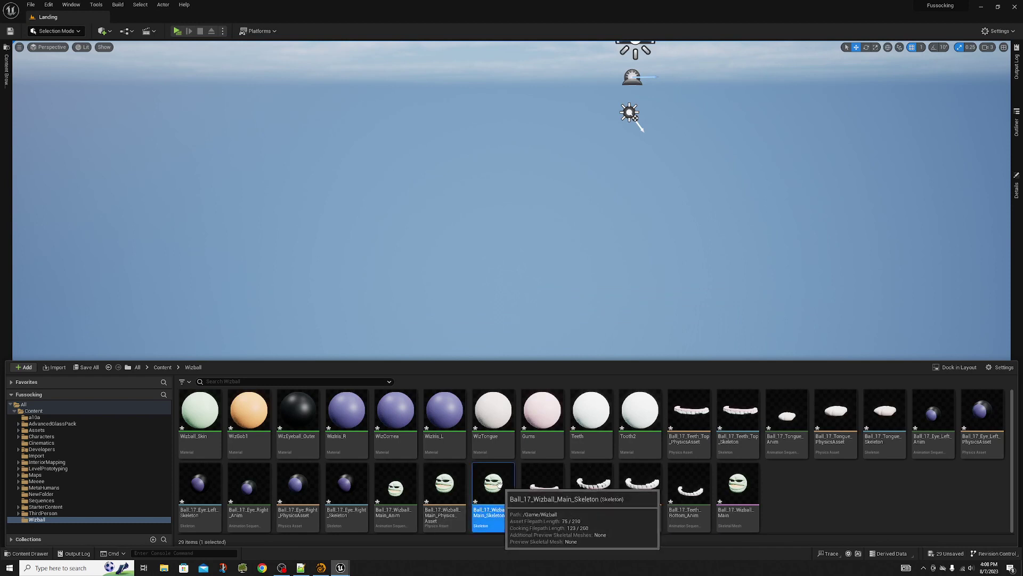
click(739, 485)
Drag the Eyebrow_L morph weights on Ball_17_Wizball_Main, then shrink the mesh editor back to the level
click(674, 443)
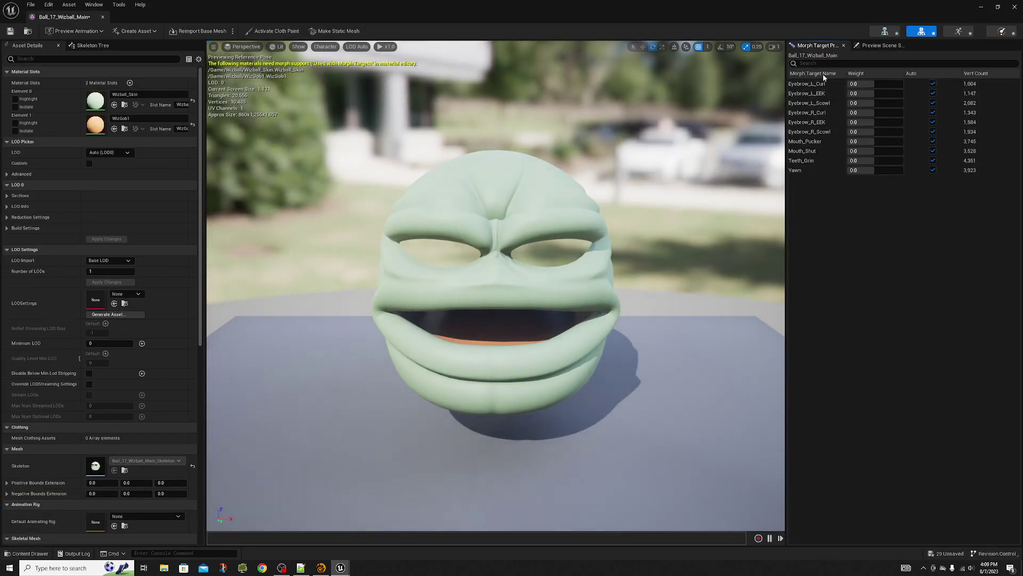
drag(858, 84, 868, 103)
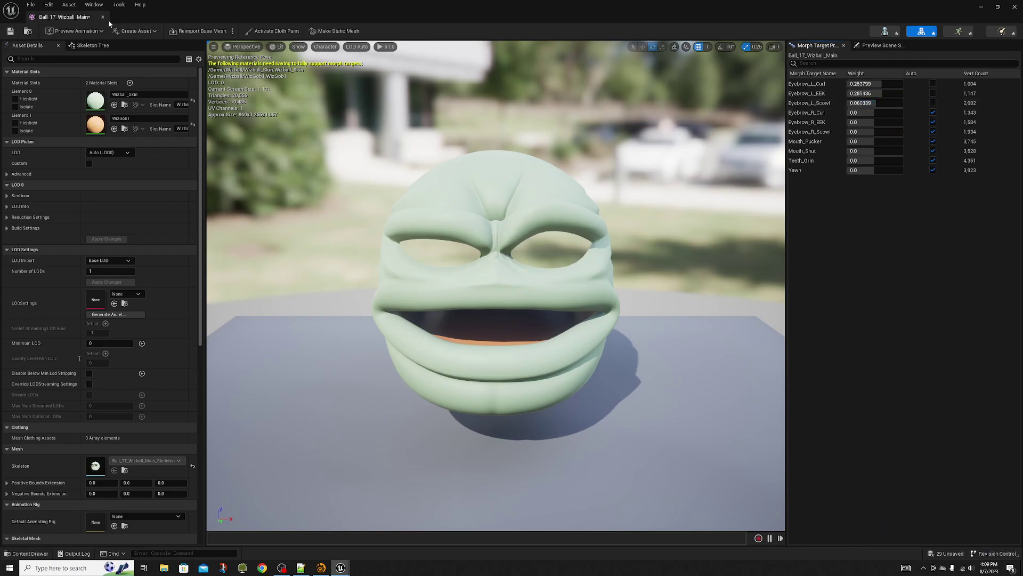
drag(110, 22, 394, 120)
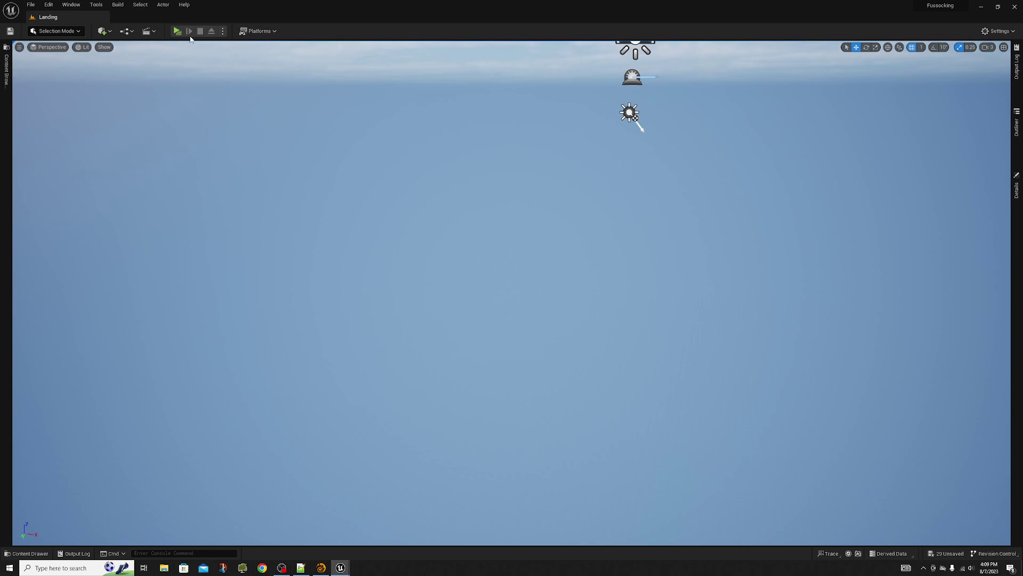
Create a new level and delete its floor
click(30, 4)
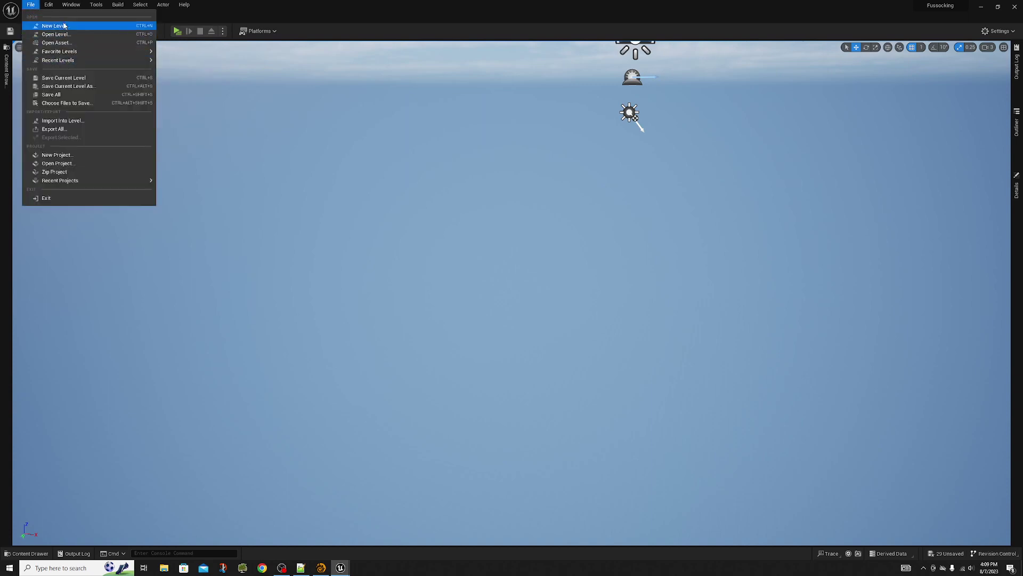
click(367, 130)
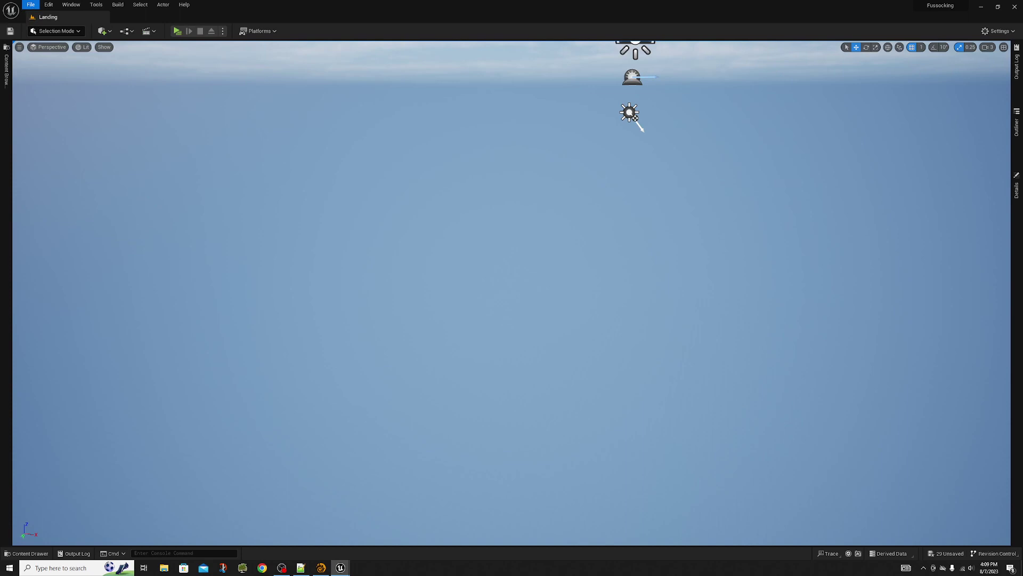
key(Delete)
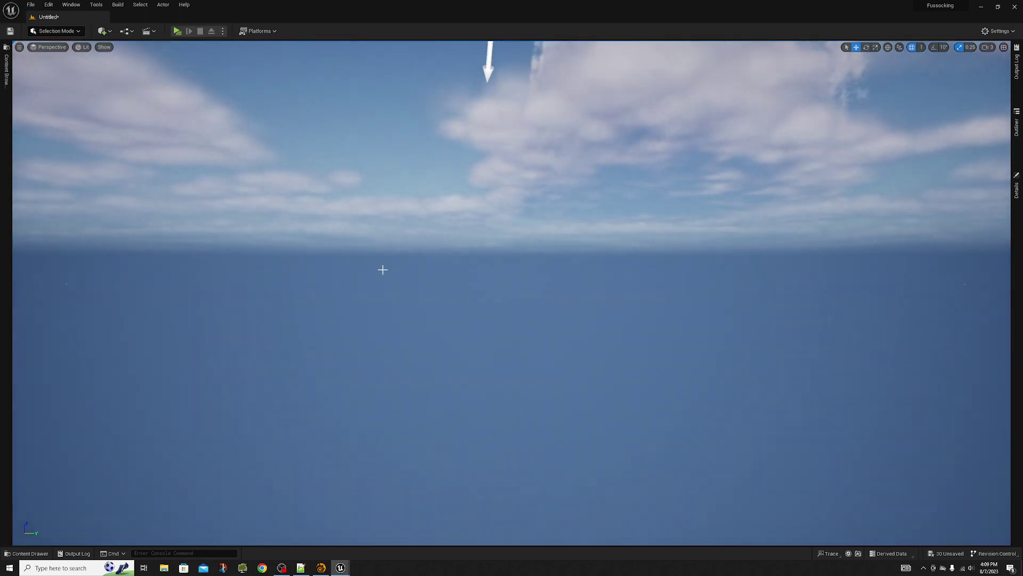
Save the current level as 'test'
click(30, 5)
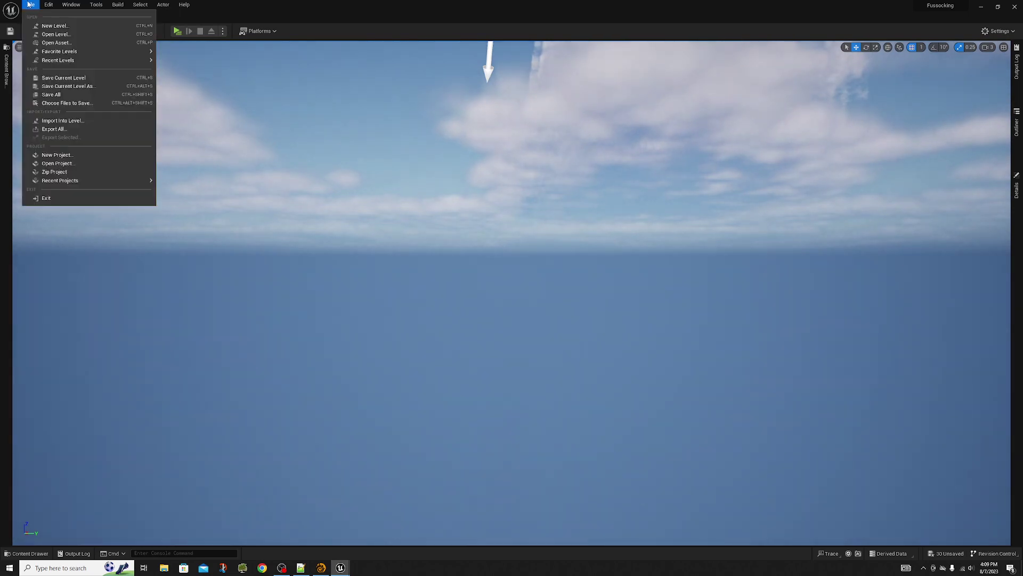
click(74, 86)
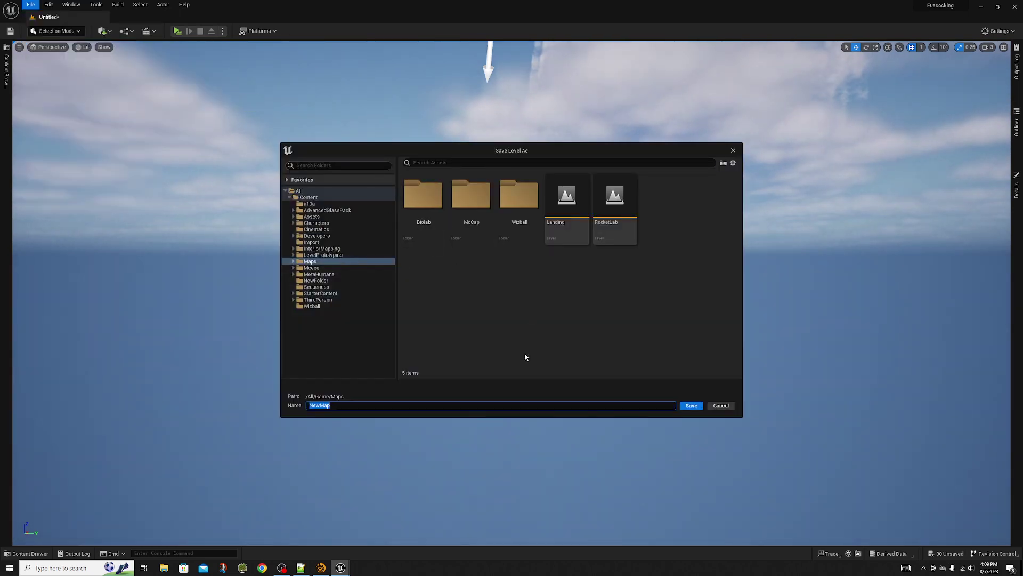
text(test)
key(Return)
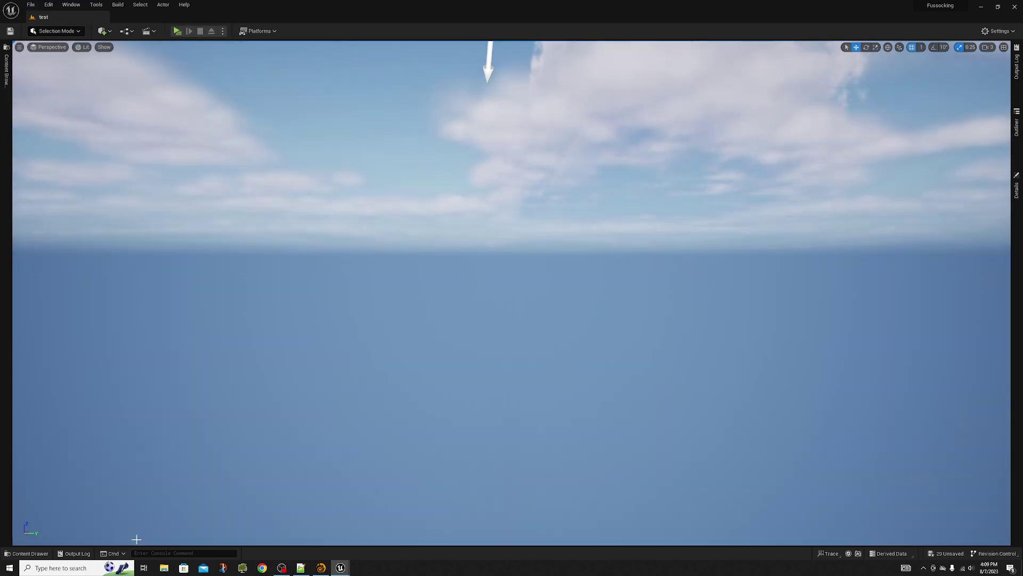
Place the Ball_17_Wizball_Main head into the test level and frame it in view
click(28, 553)
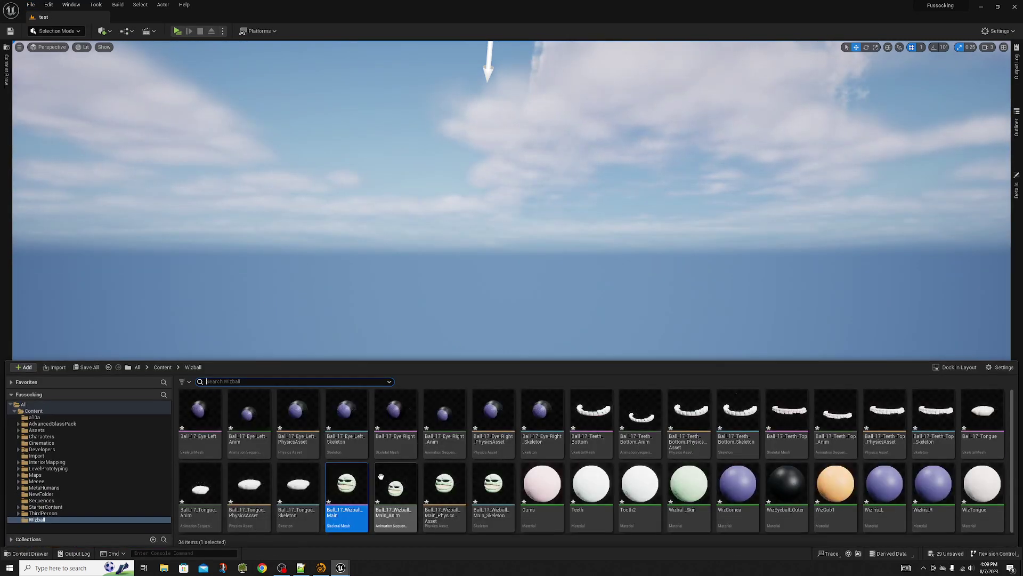
drag(350, 491, 586, 135)
scroll(425, 299, down, 3)
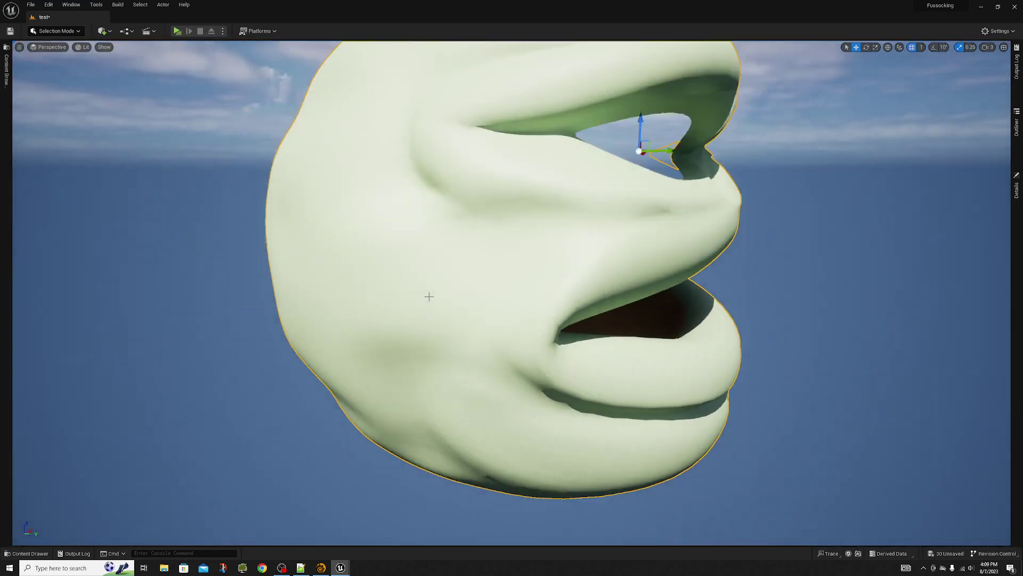
alt+drag(428, 293, 608, 287)
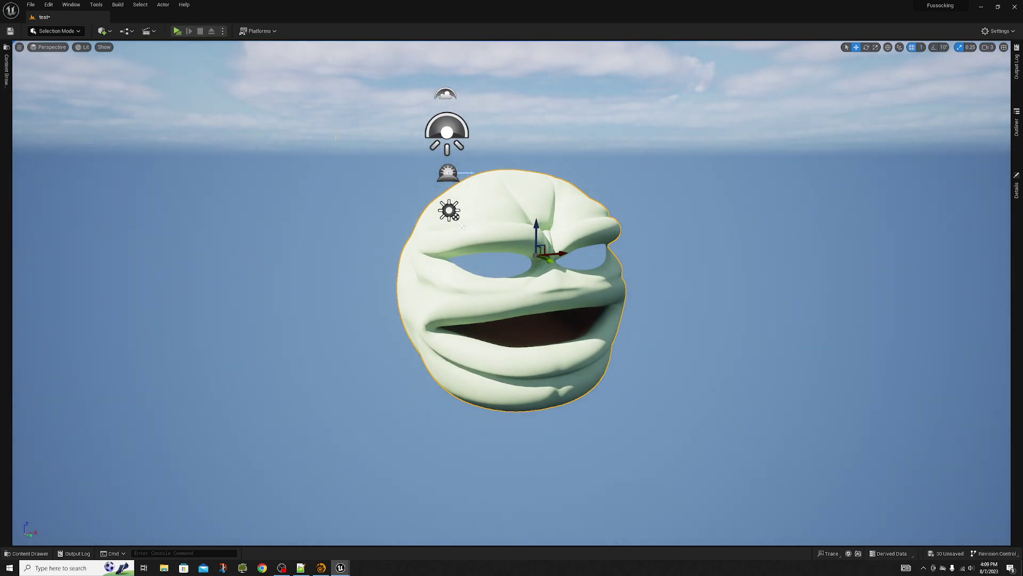
Add a level sequence named test1, saved in the Sequences folder
click(147, 31)
click(170, 53)
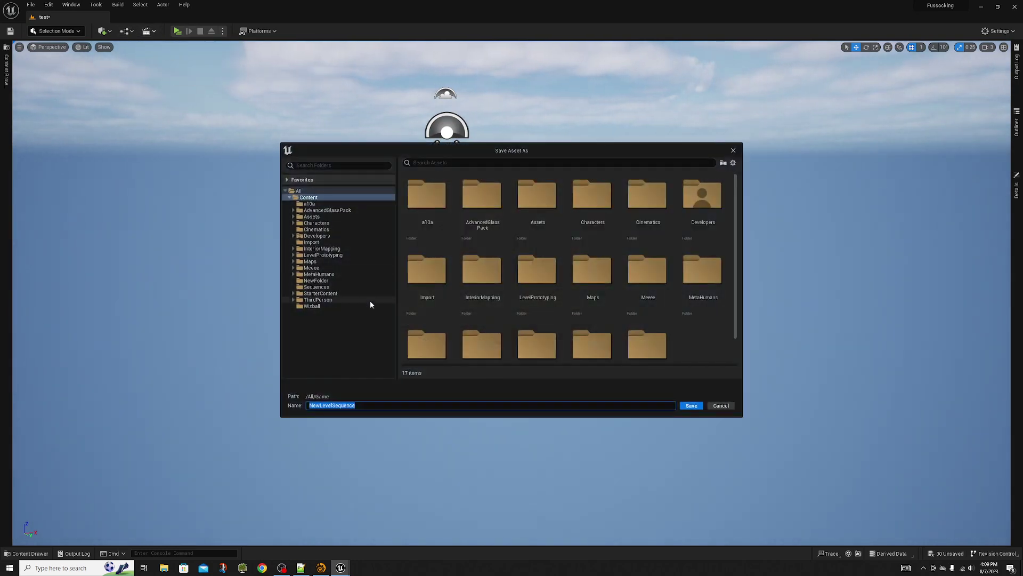
click(721, 406)
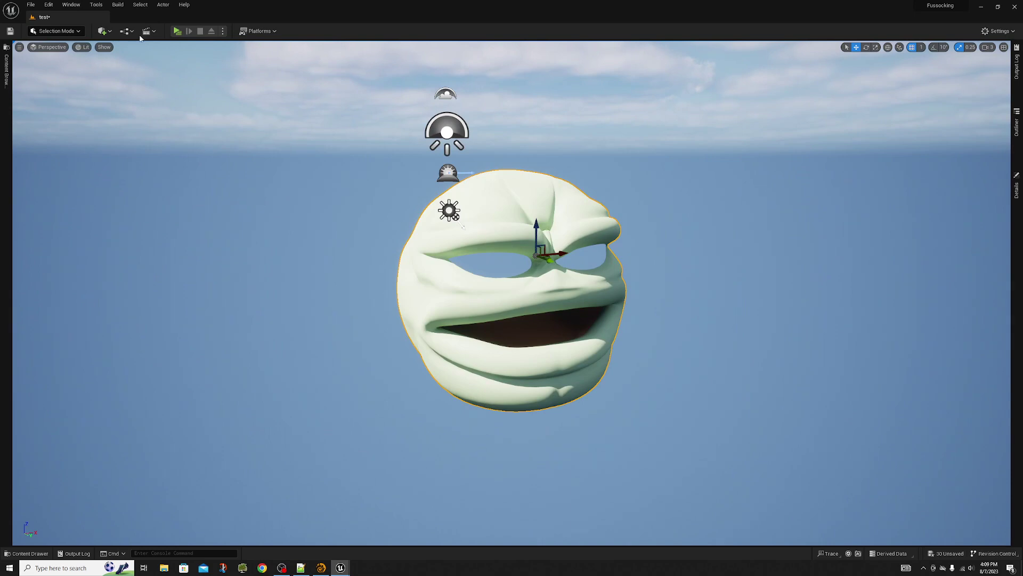
click(148, 31)
click(170, 45)
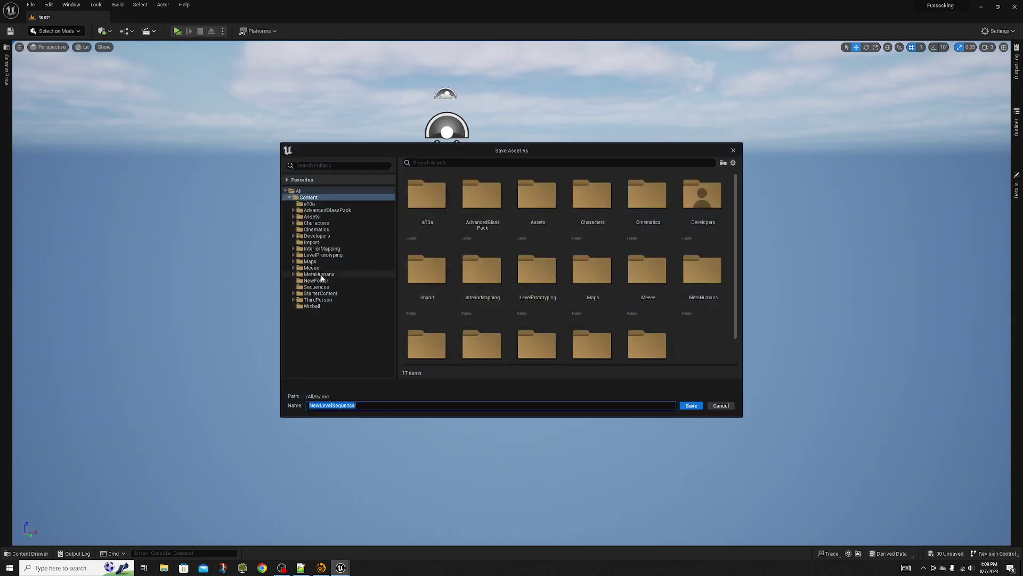
click(319, 287)
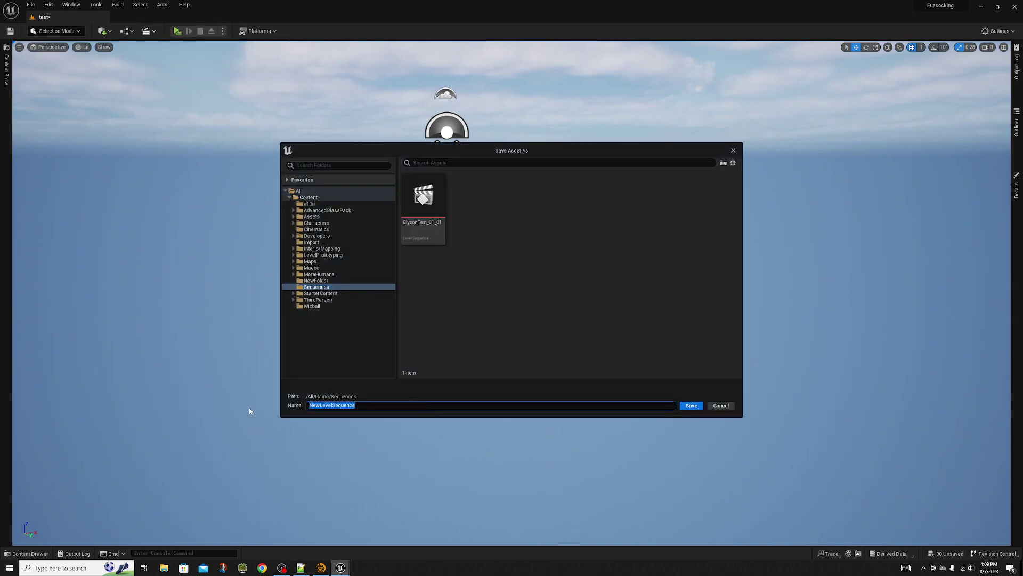
text(test1)
key(Return)
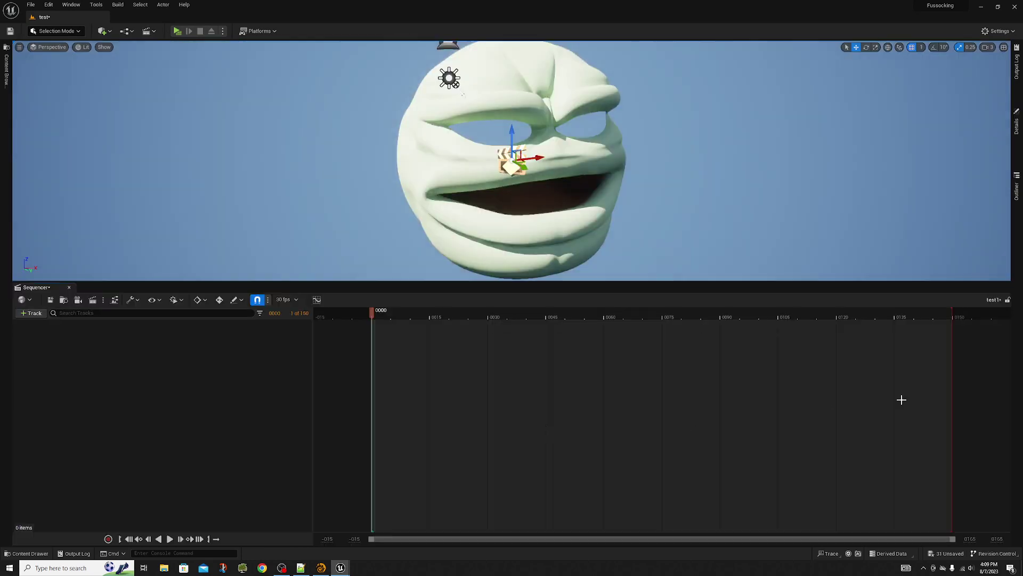
Add Ball_17_Wizball_Main as an actor track in test1, then delete the head actor from the level
click(32, 300)
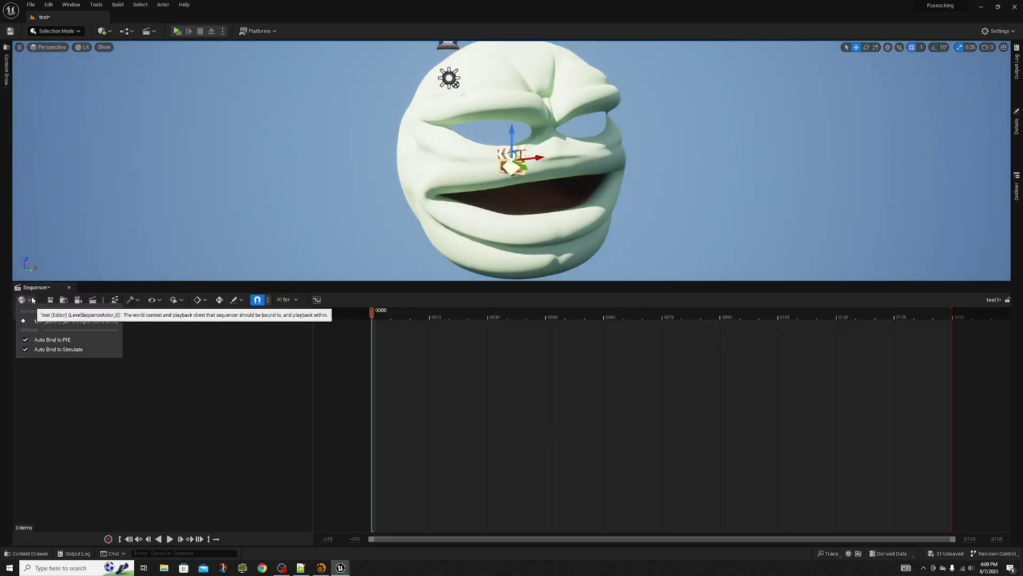
click(41, 446)
right_click(41, 447)
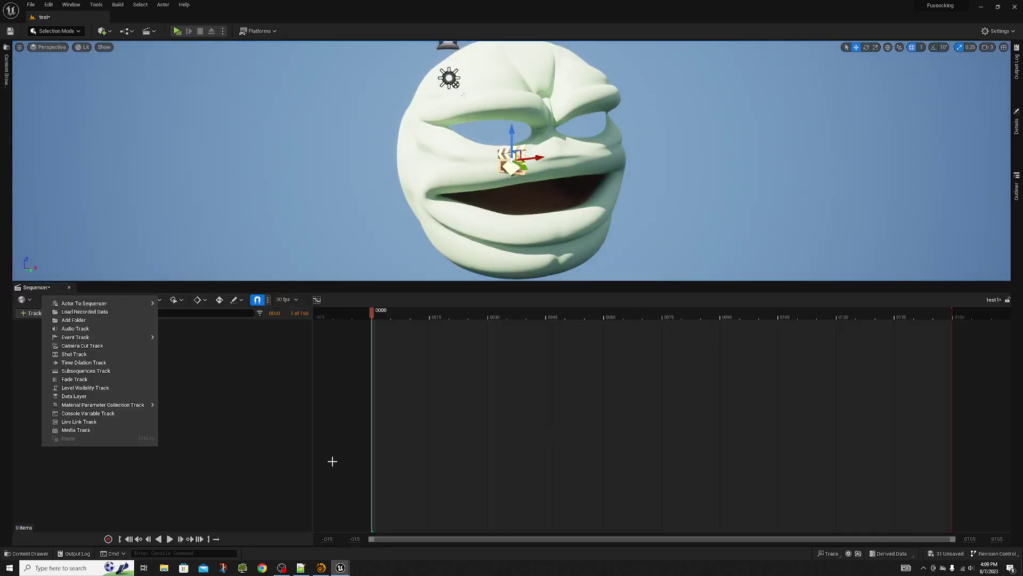
click(331, 461)
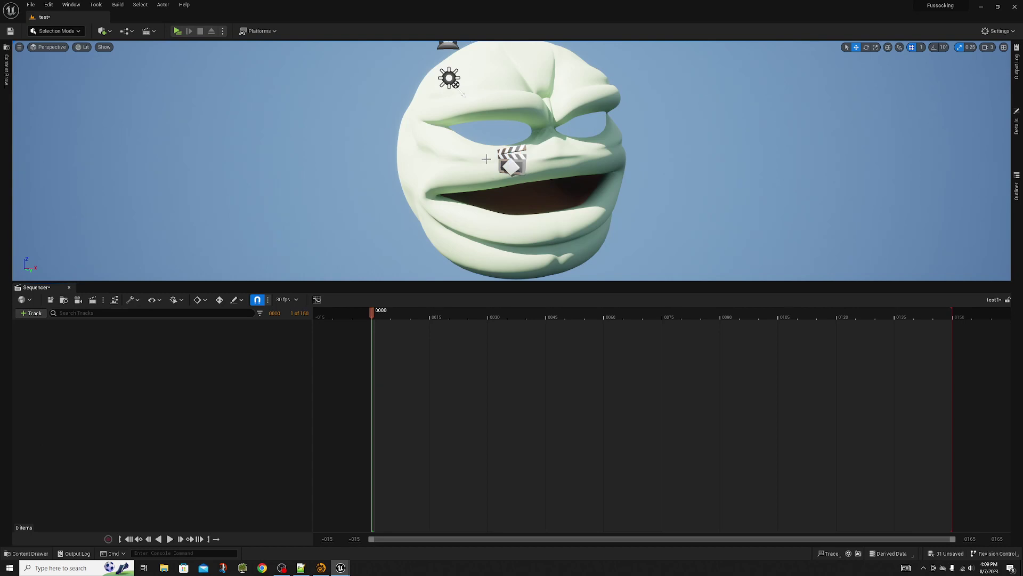
click(29, 313)
mouse_move(32, 325)
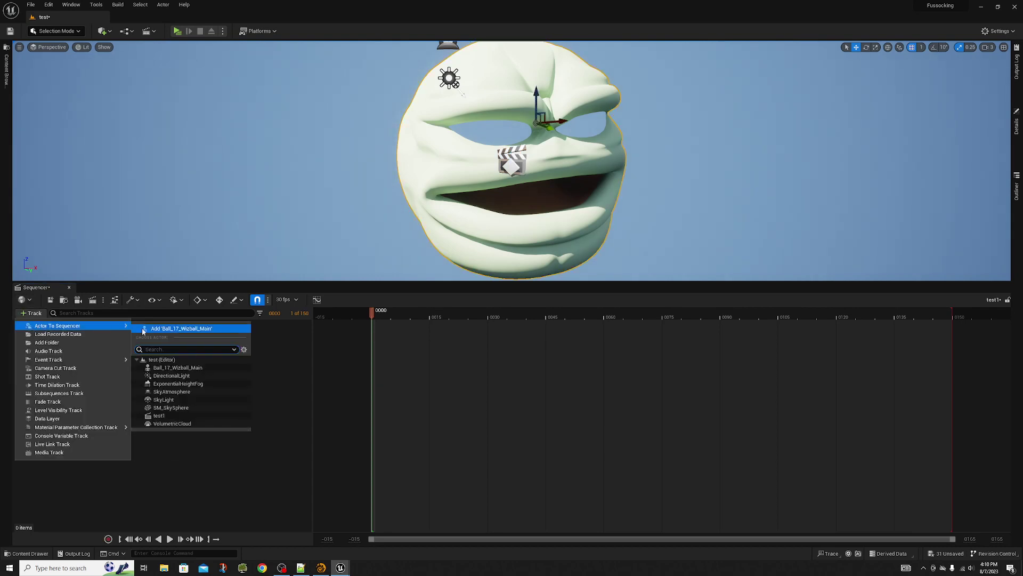
click(154, 331)
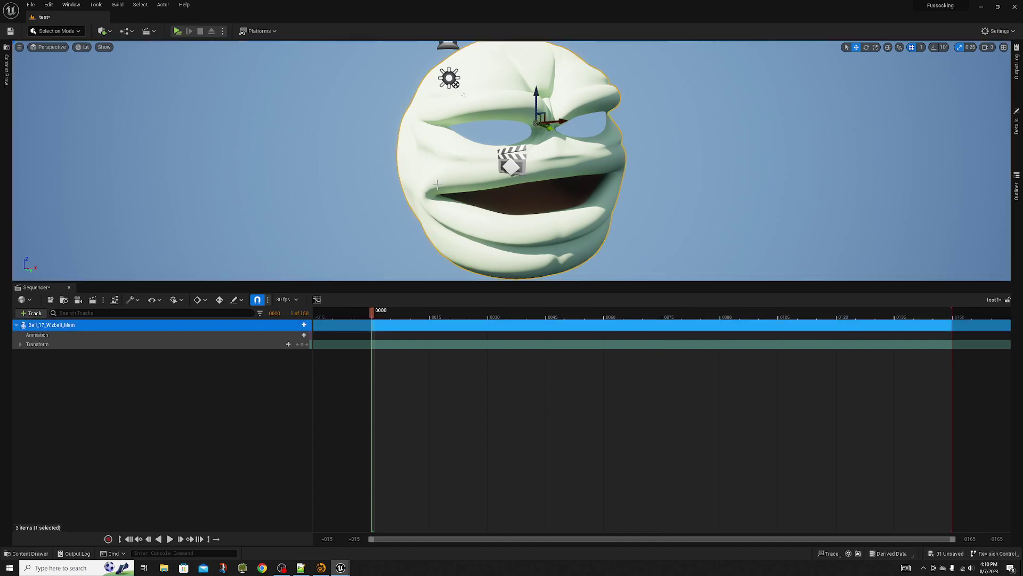
key(Delete)
click(551, 312)
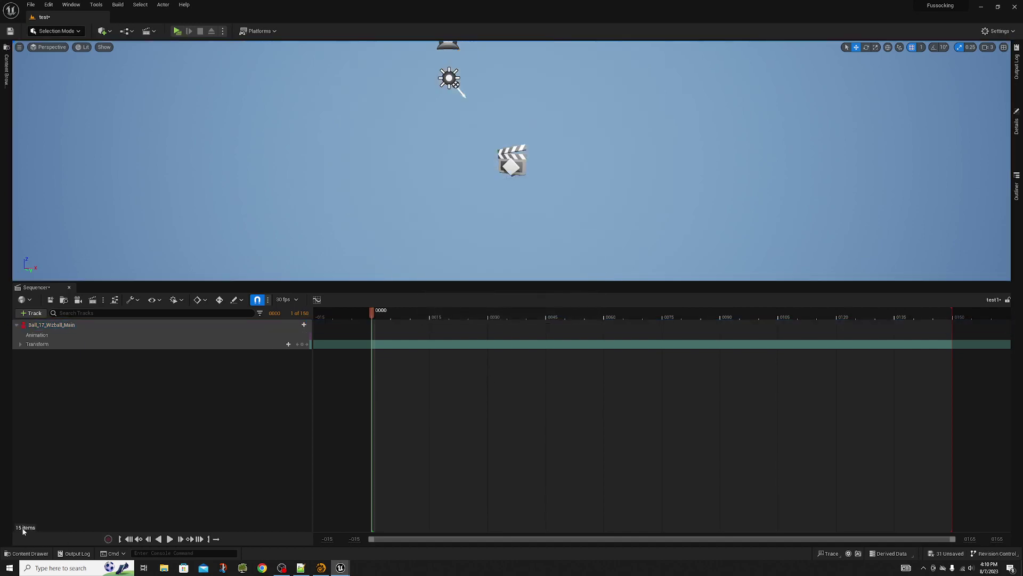
Create an Animation Blueprint named ABP_Wizball from the Ball_17_Wizball_Main mesh and hide the Content Drawer
click(28, 553)
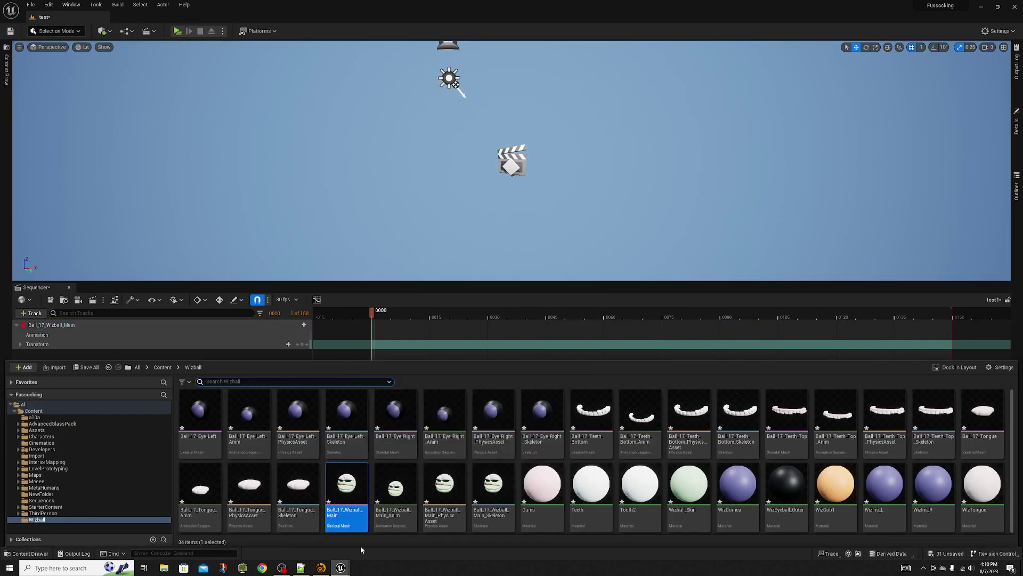
right_click(352, 480)
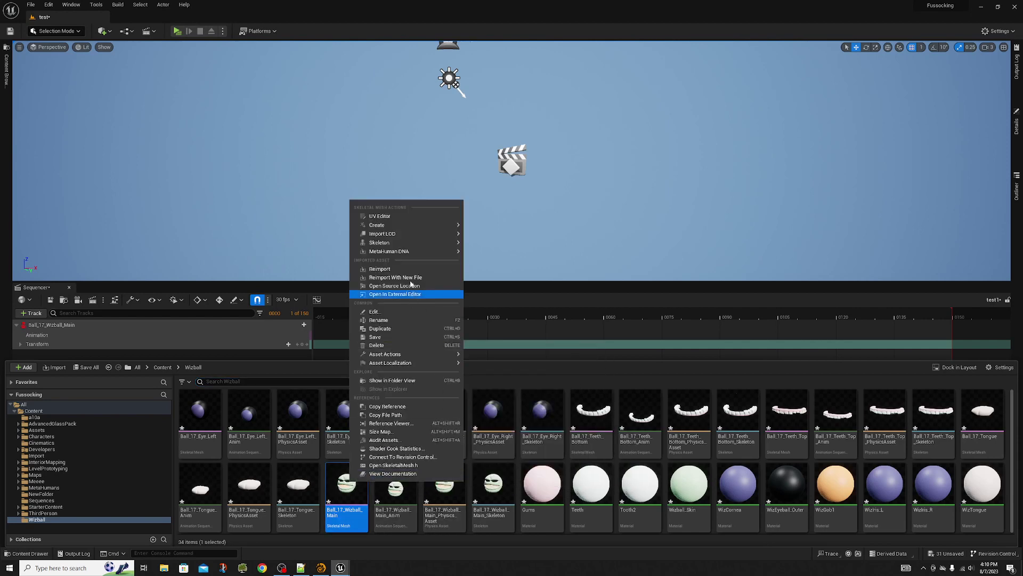
mouse_move(405, 225)
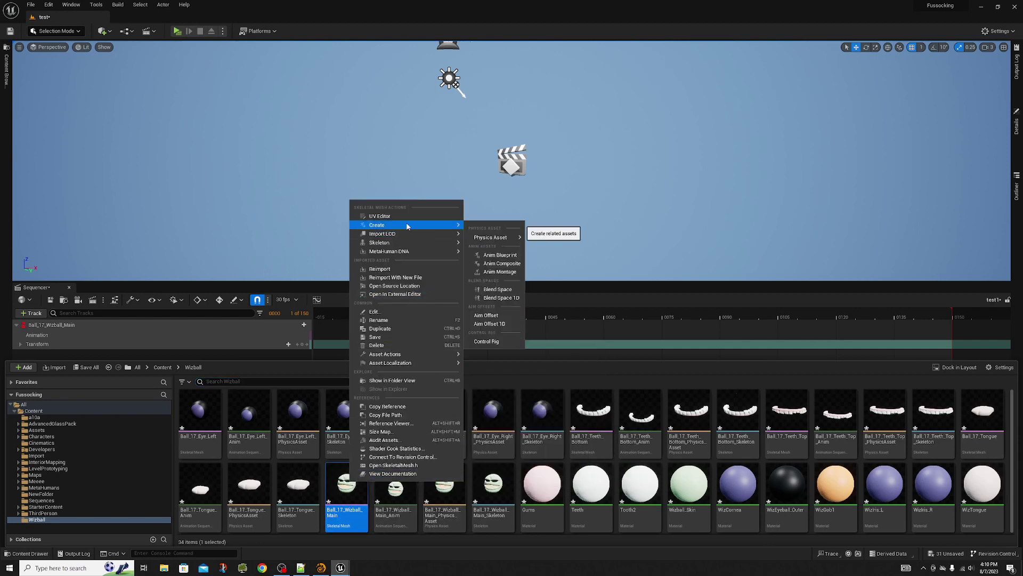
click(498, 257)
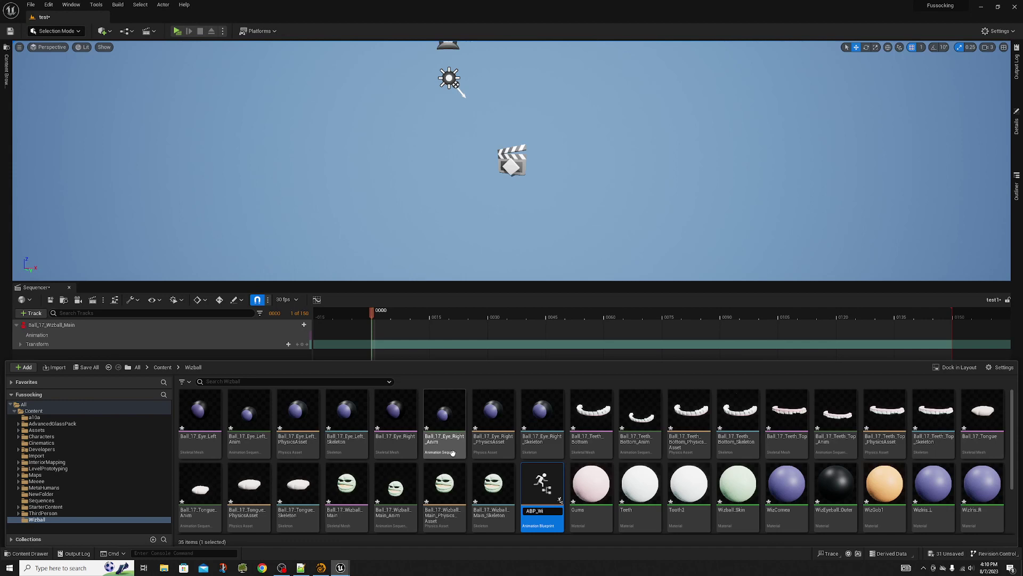
text(ABP_Wizball)
key(Return)
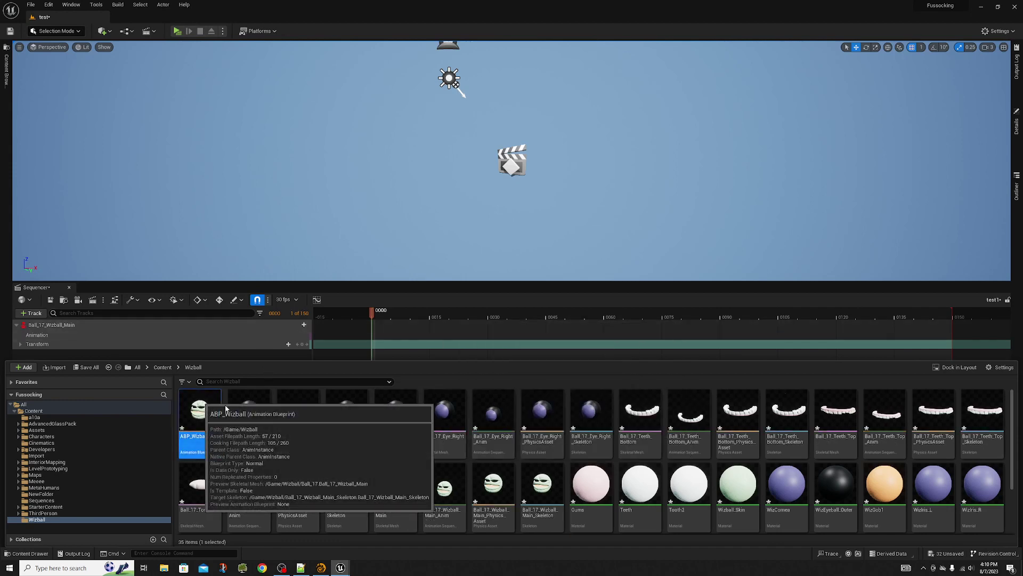
key(ctrl+space)
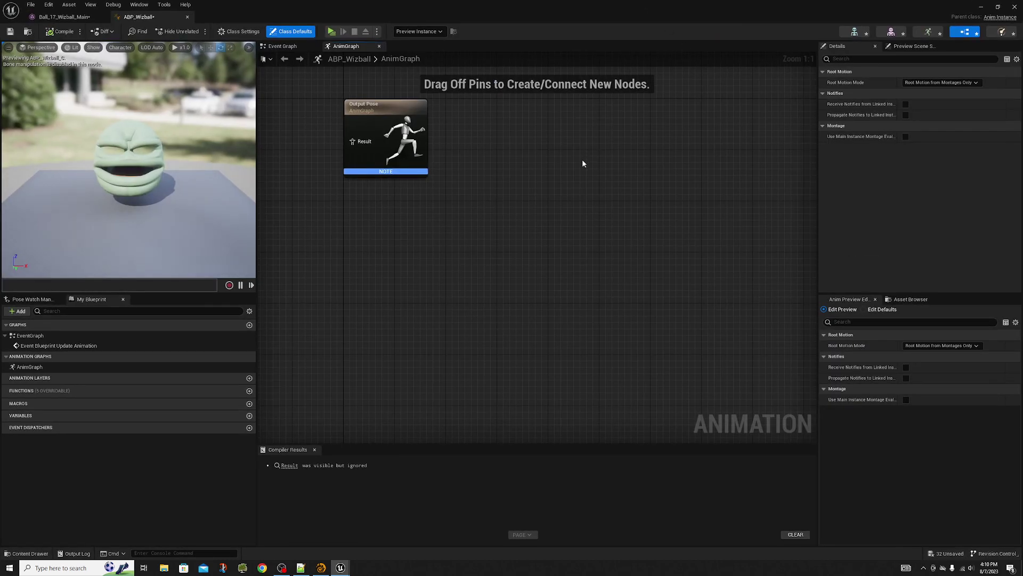
On the Ball_17_Wizball_Main mesh, set Eyebrow_L_Curl, Eyebrow_L_EEK and Eyebrow_L_Scowl weights to 0, then return to ABP_Wizball
right_drag(583, 163, 596, 274)
click(66, 20)
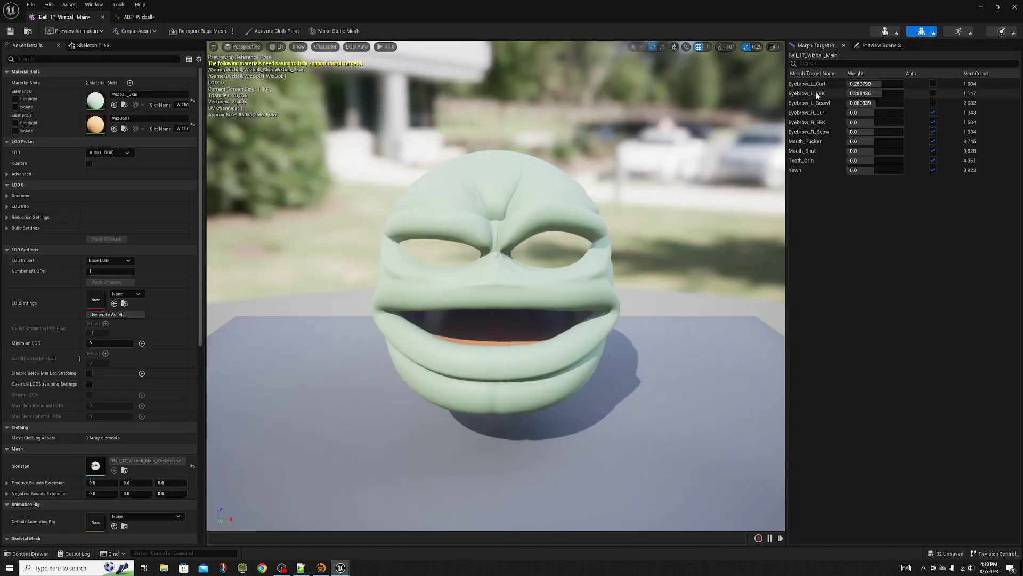
drag(861, 84, 877, 84)
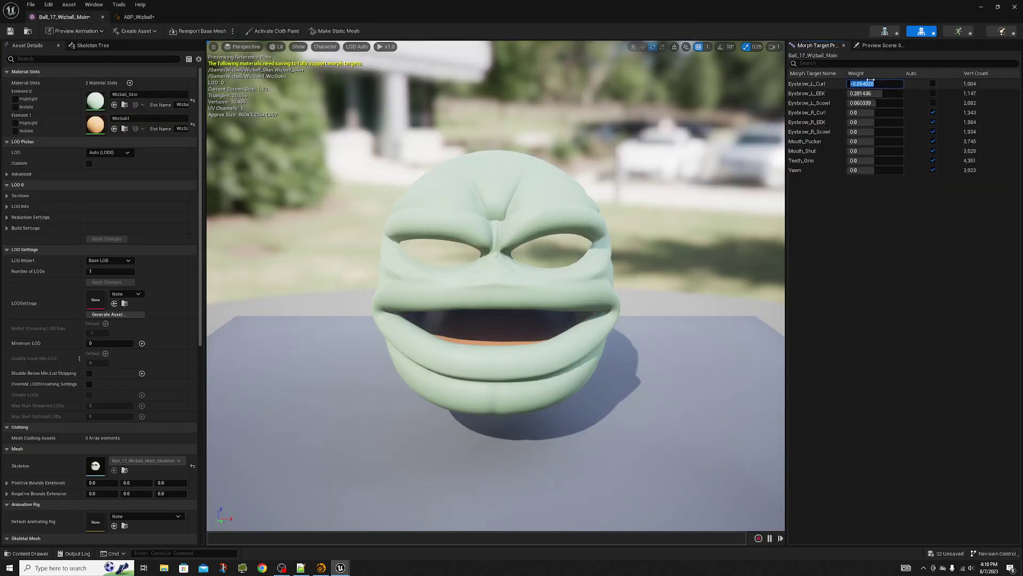
text(0)
key(Tab)
text(0)
key(Tab)
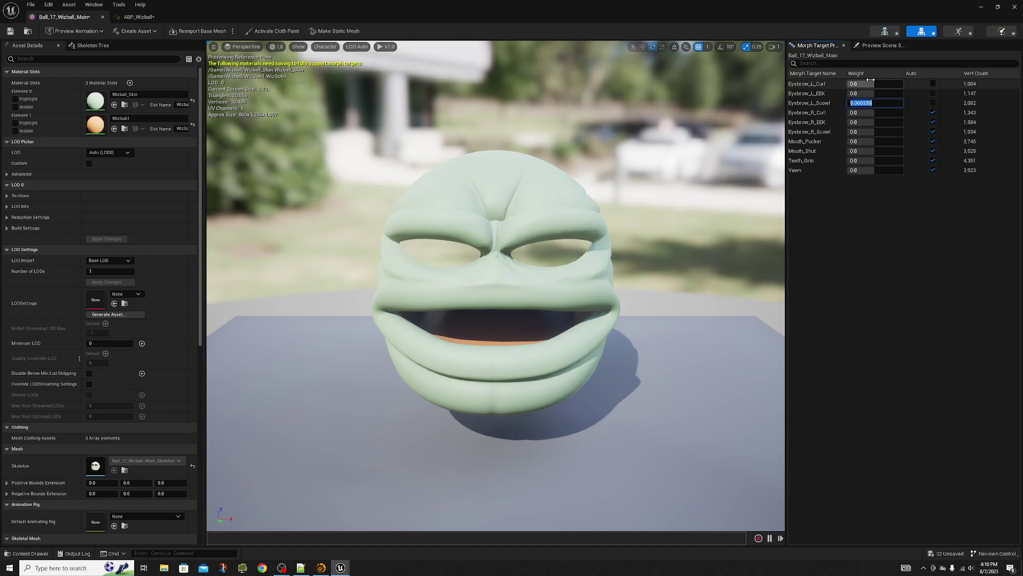
text(0)
key(Tab)
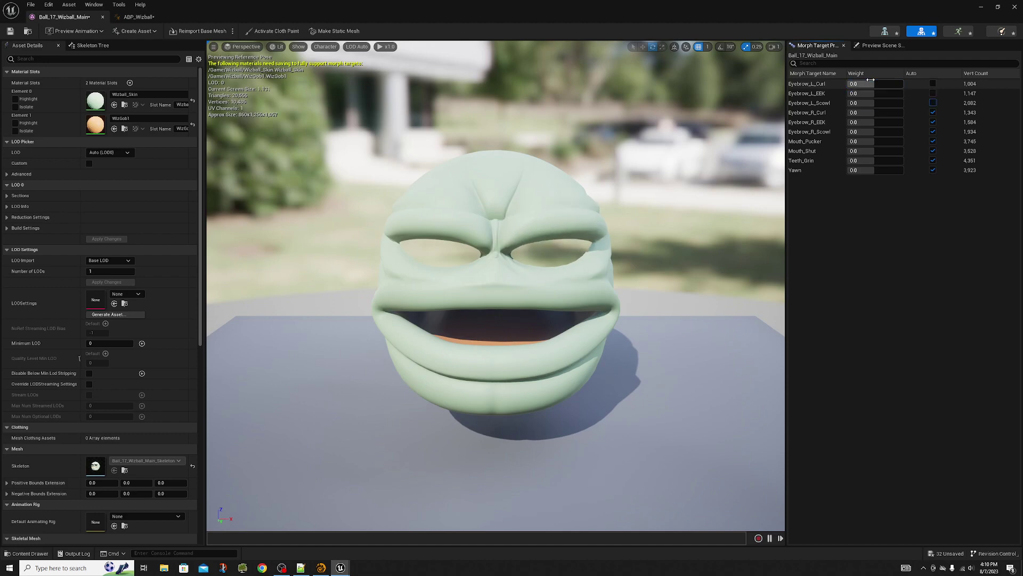
click(138, 16)
right_drag(609, 224, 539, 247)
scroll(544, 237, down, 1)
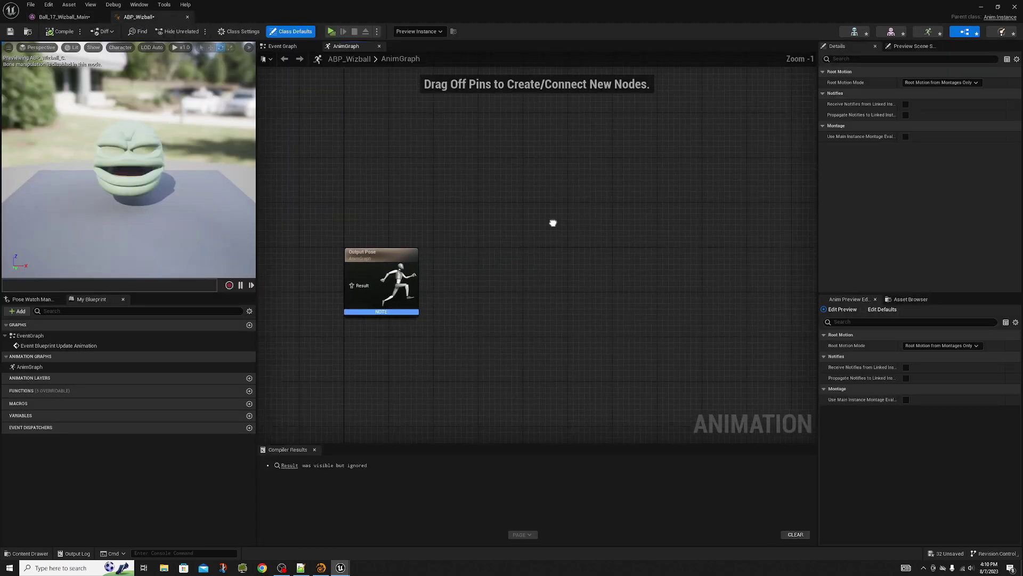
In the Event Graph, add a Set Morph Target node wired from Event Blueprint Update Animation
click(285, 47)
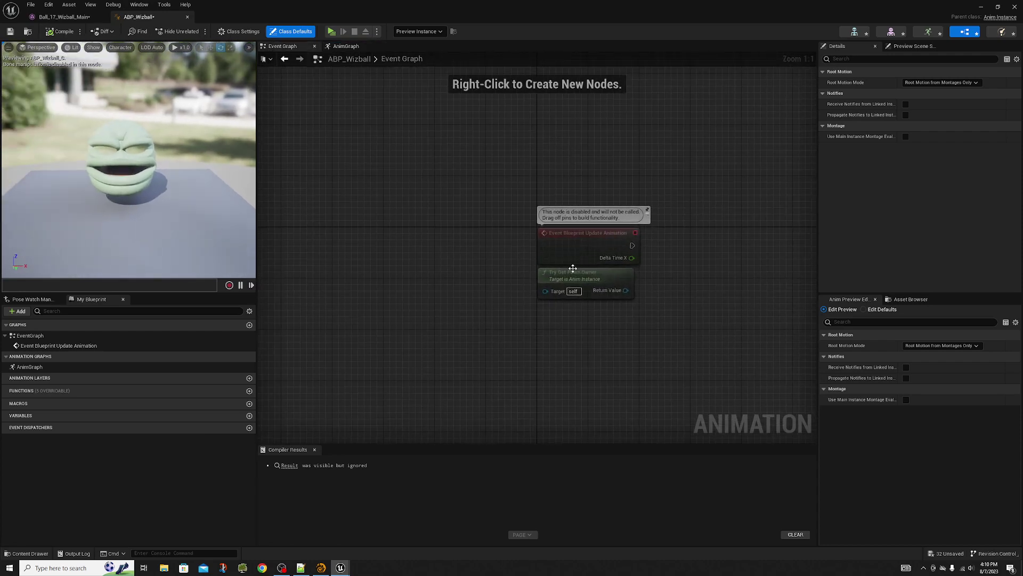
click(588, 235)
right_drag(589, 235, 457, 252)
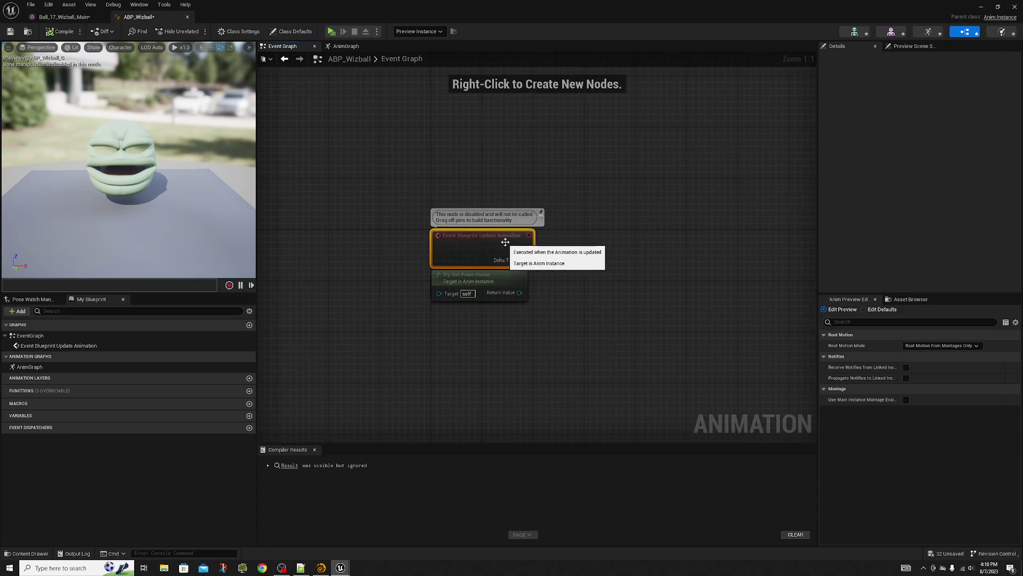
right_drag(651, 245, 584, 249)
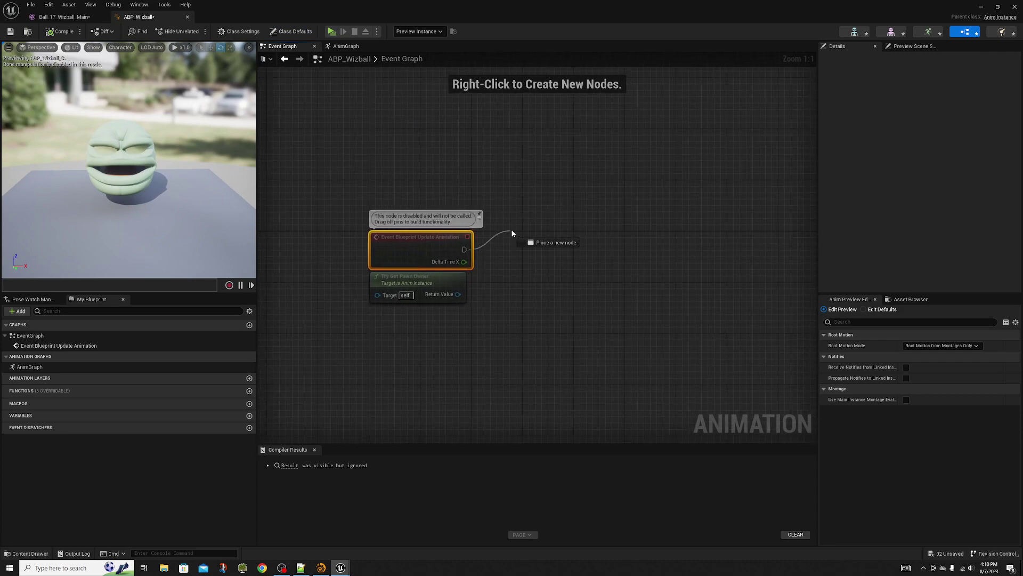
drag(512, 234, 513, 233)
text(set morph)
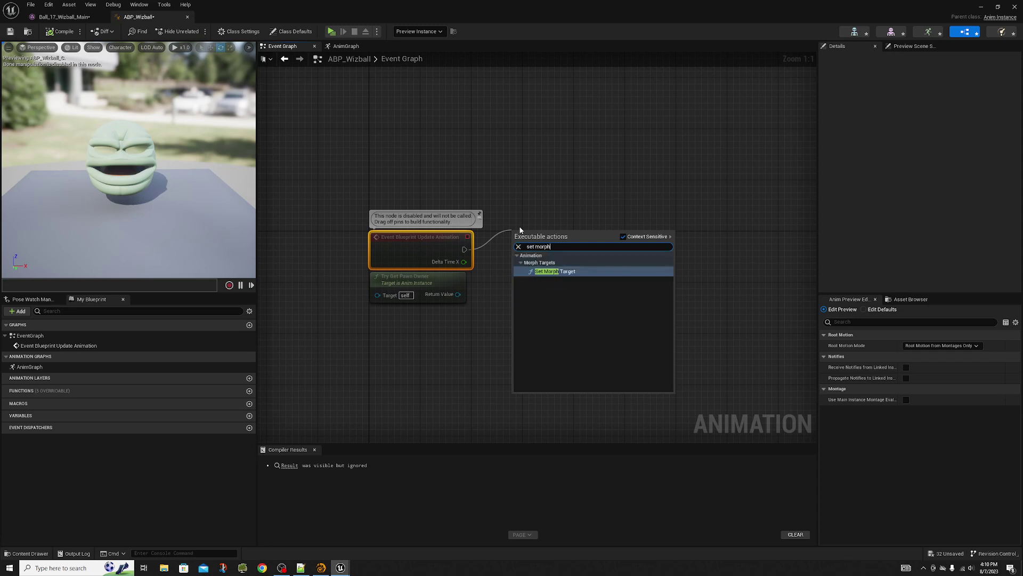
key(Return)
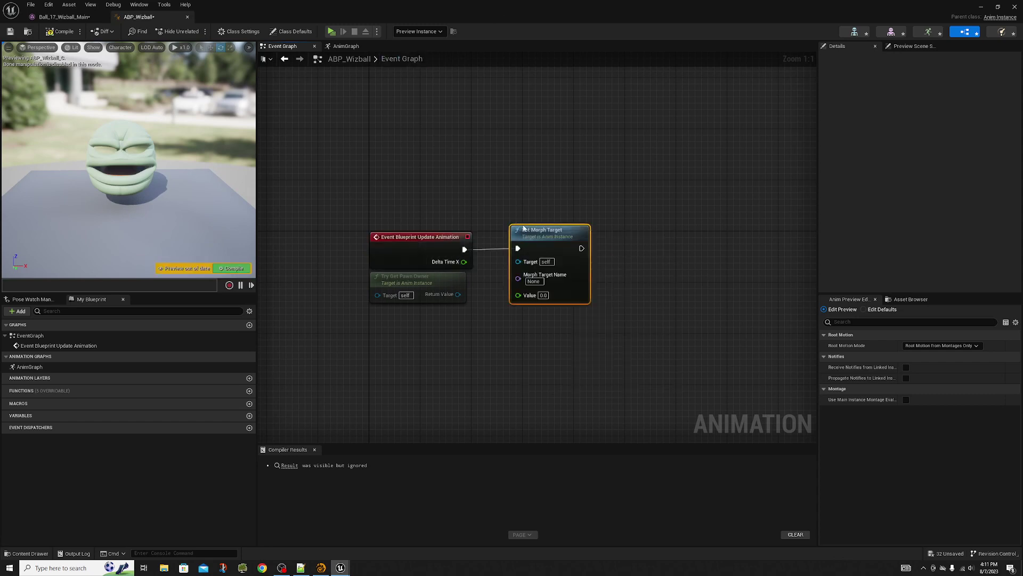
drag(525, 228, 531, 228)
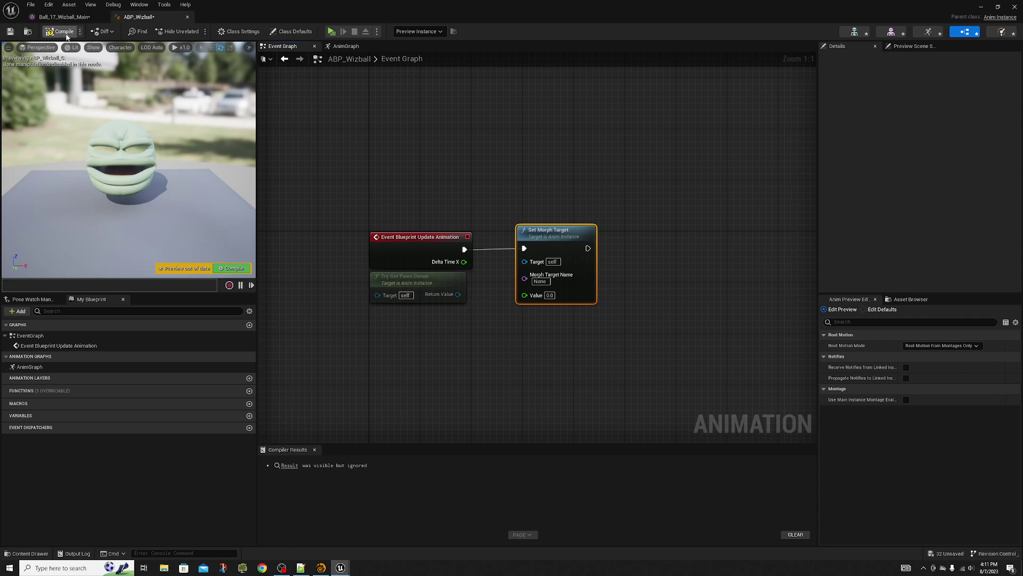
Set the node's Morph Target Name to Eyebrow_L_Curl, copied from the mesh editor
click(63, 17)
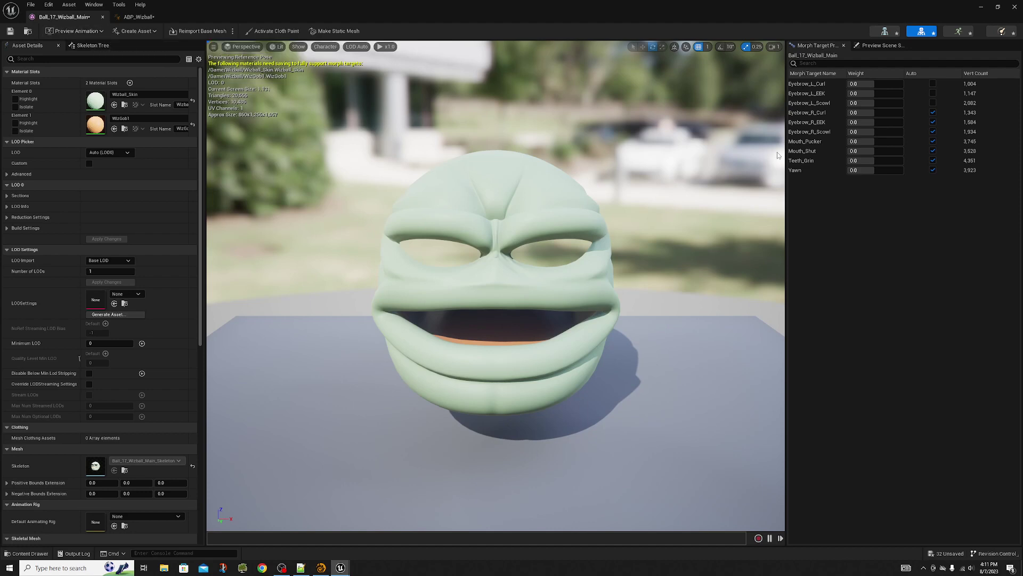
right_click(822, 87)
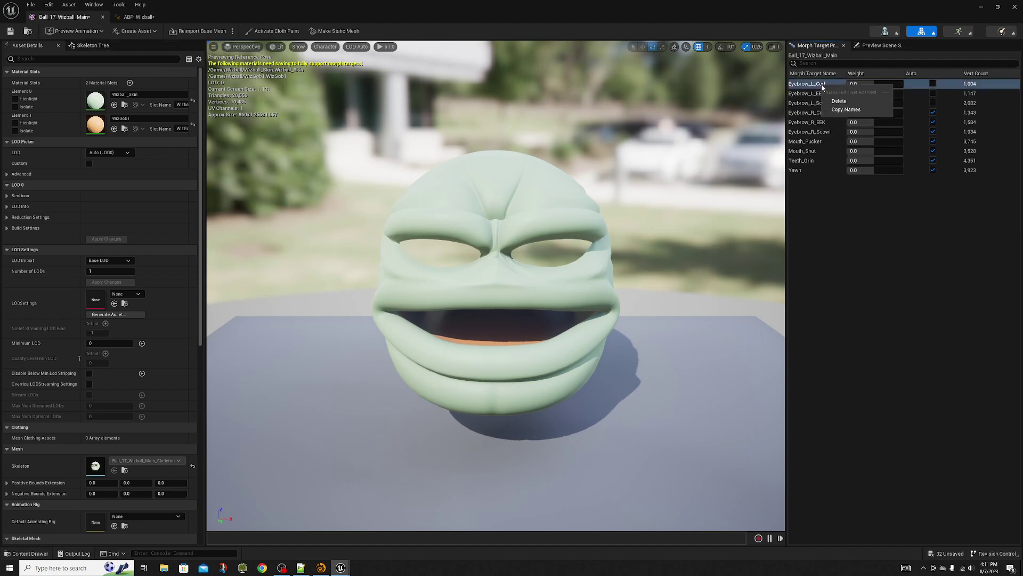
key(Escape)
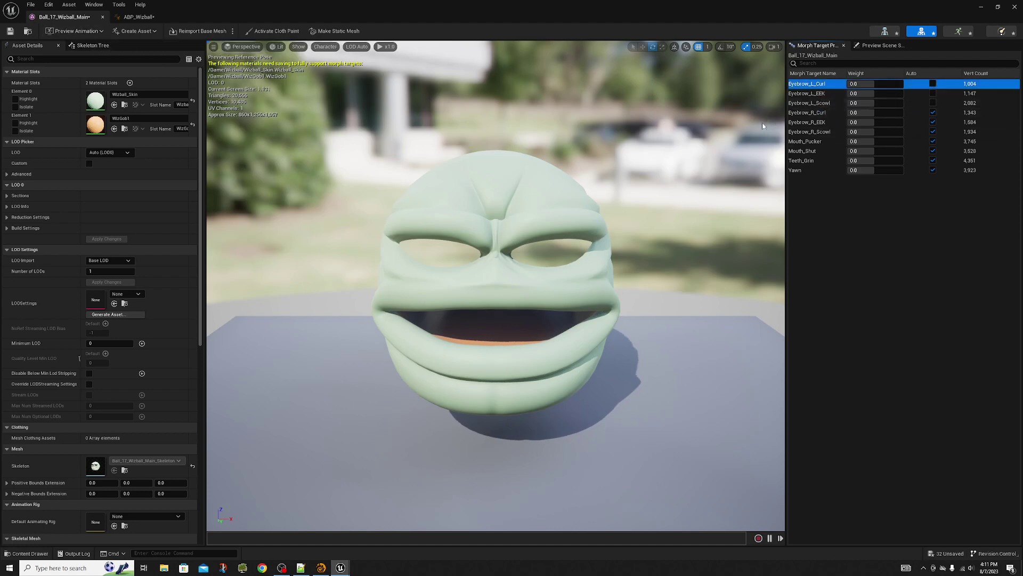
click(131, 16)
click(540, 281)
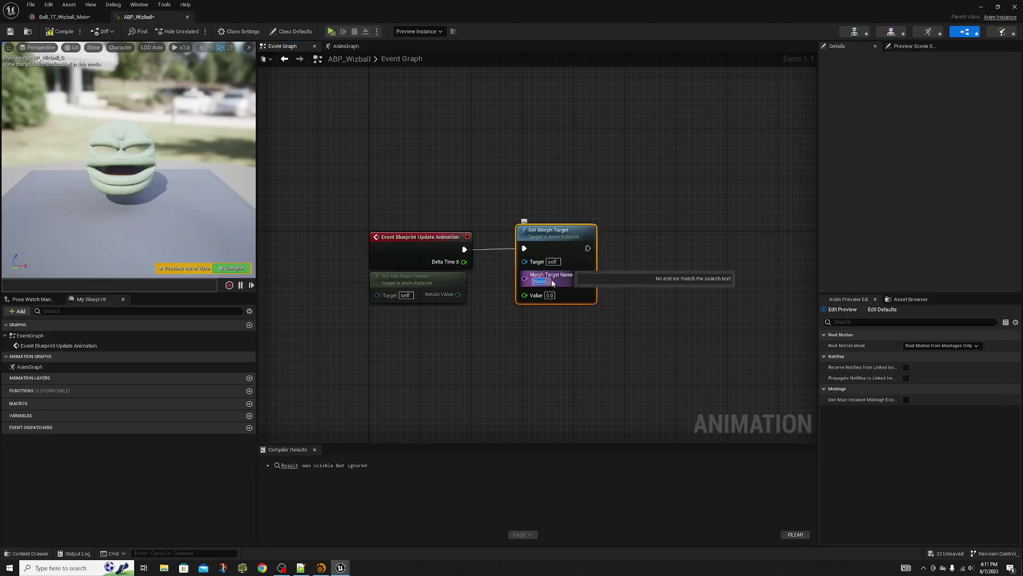
text(Eyebrow_L_Curl)
key(Tab)
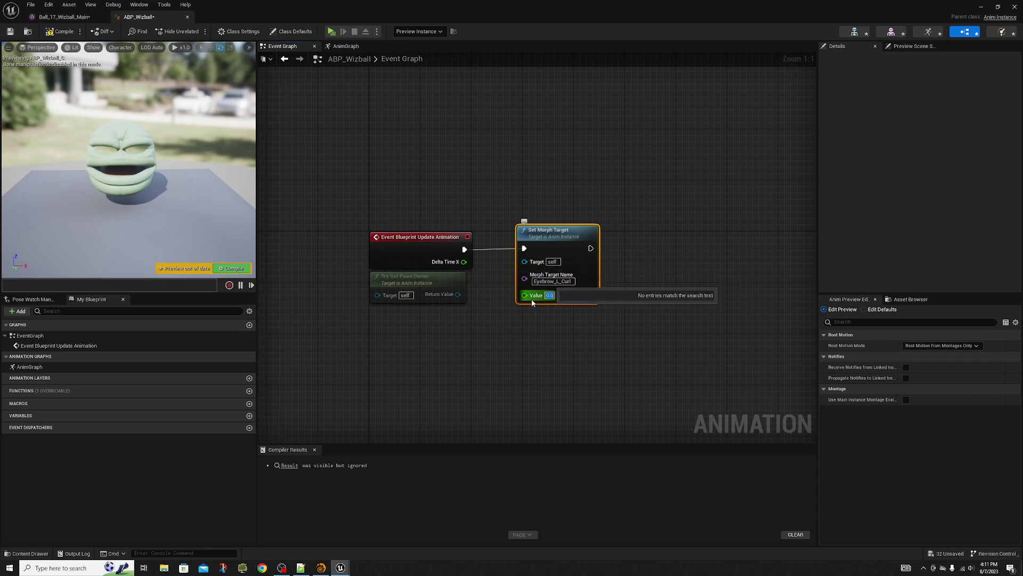
drag(557, 230, 557, 237)
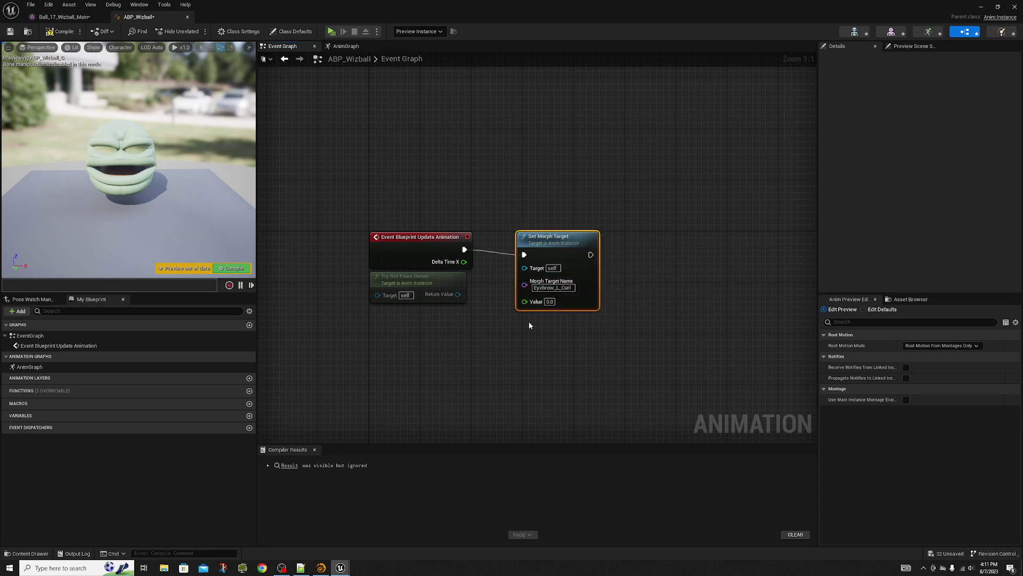
Promote the Set Morph Target Value pin to a float variable named Eyebrow_L_Curl
right_click(534, 307)
click(545, 327)
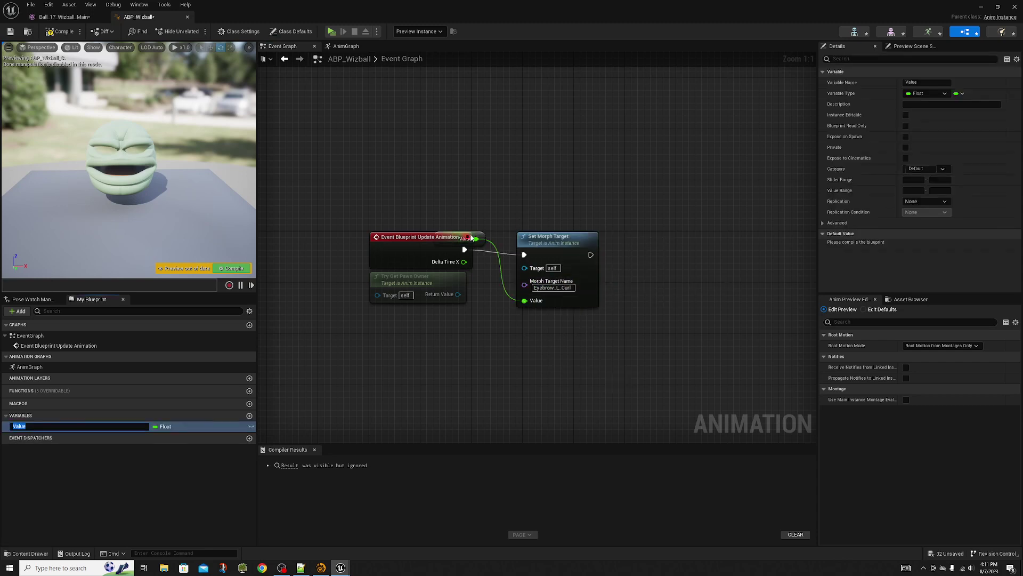
drag(481, 235, 493, 335)
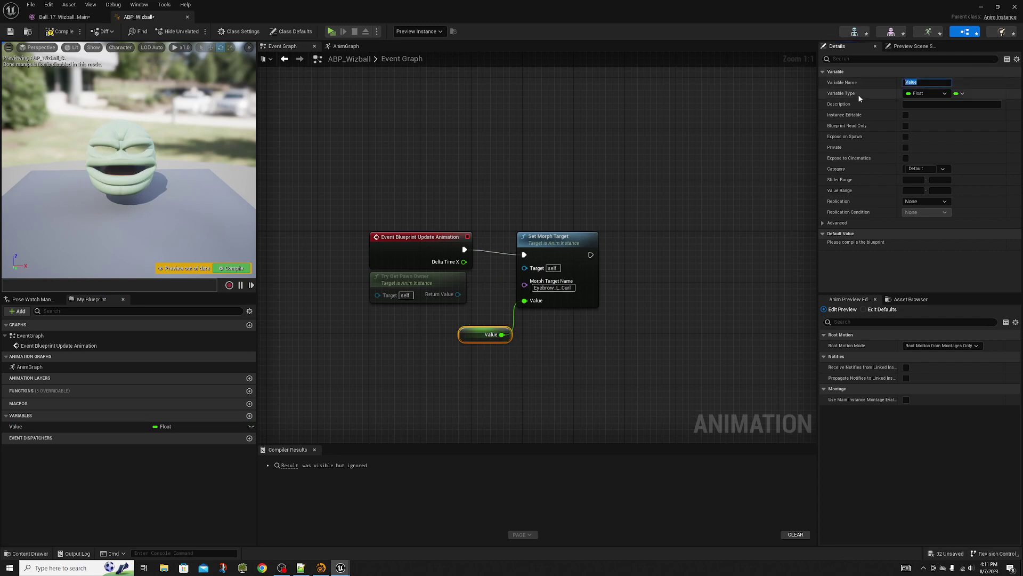
text(Eyebrow_L_Curl)
key(Return)
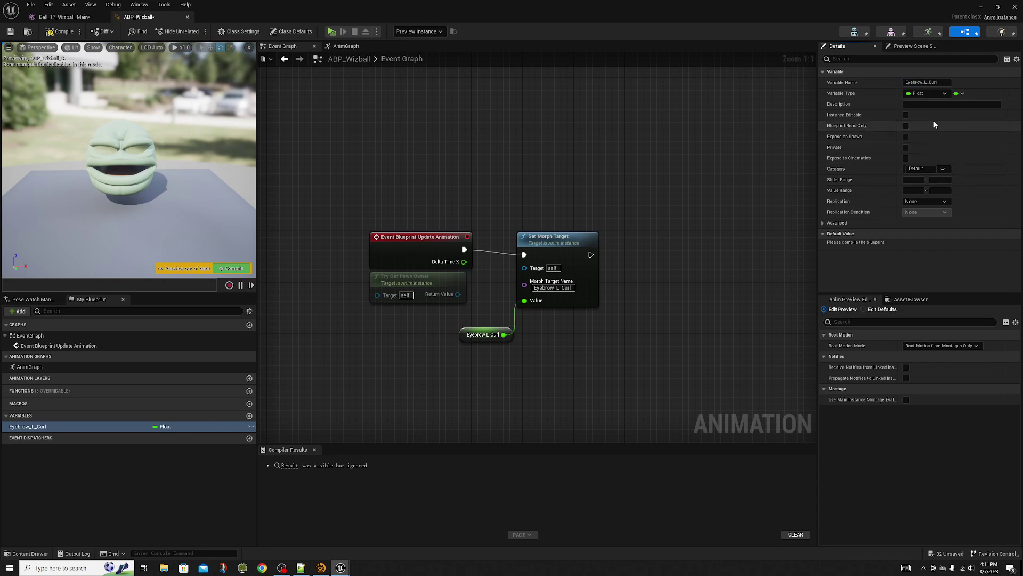
Make Eyebrow_L_Curl Instance Editable, Expose on Spawn and Expose to Cinematics
click(905, 115)
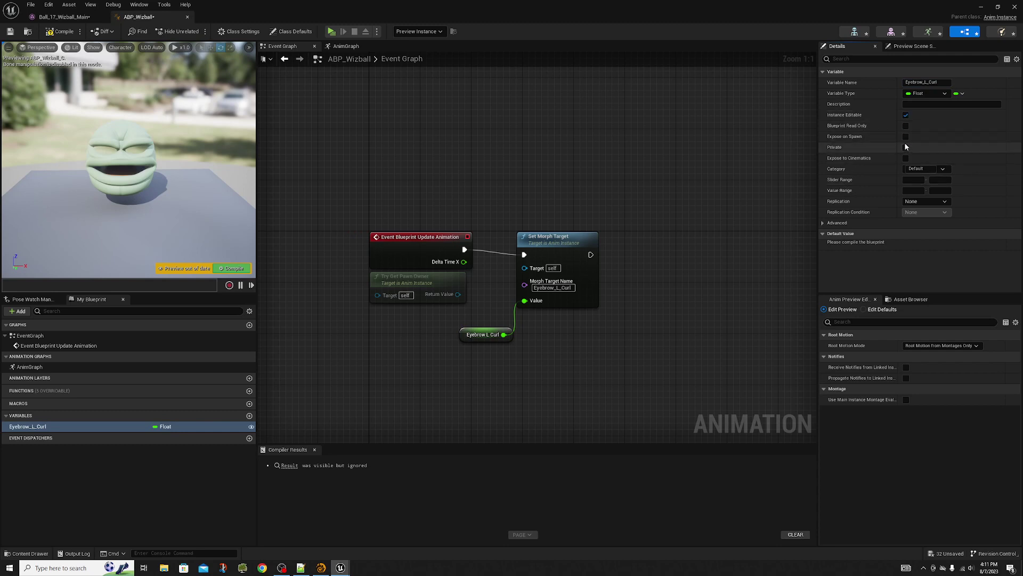
click(906, 137)
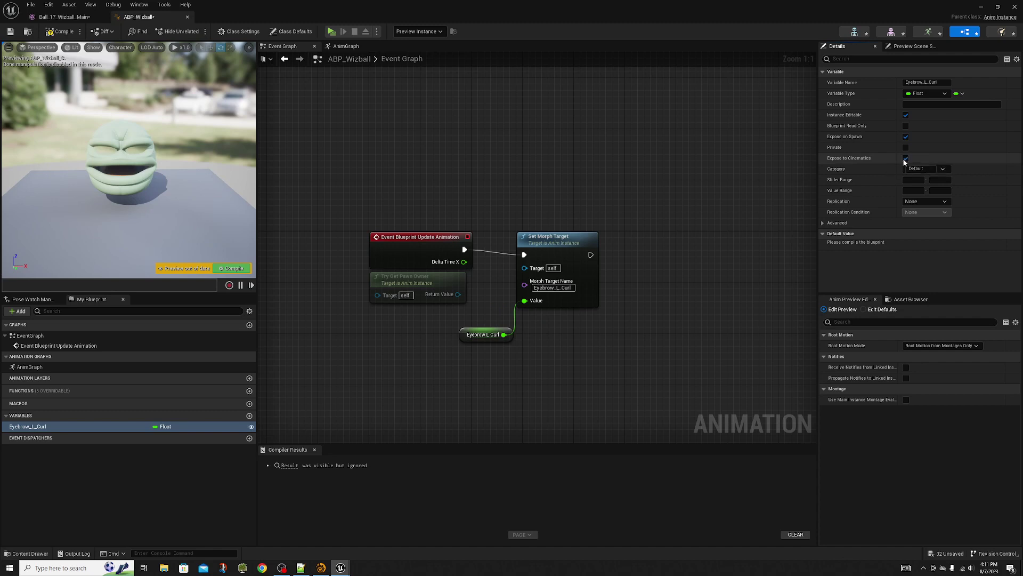
click(905, 158)
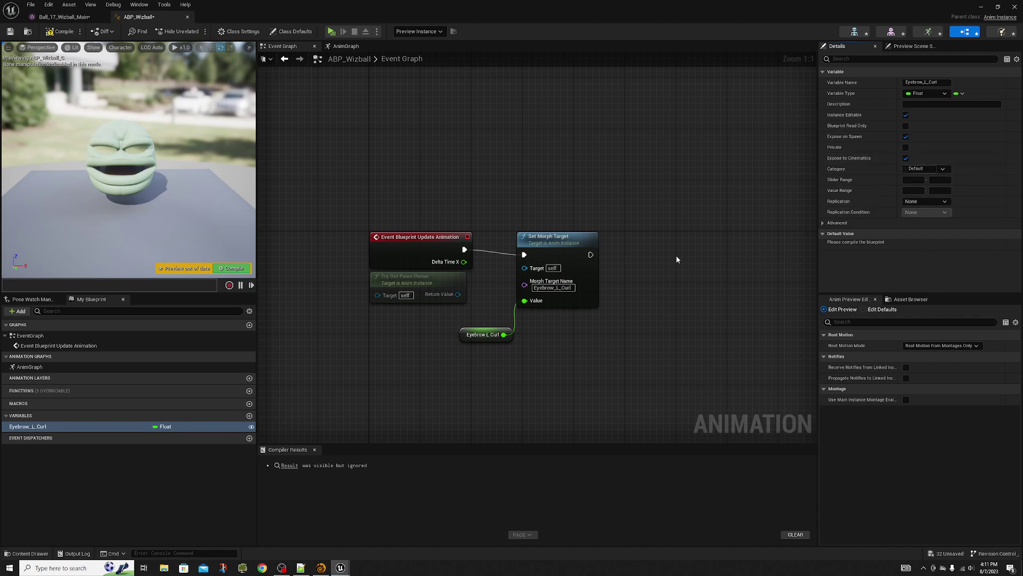
drag(489, 334, 546, 321)
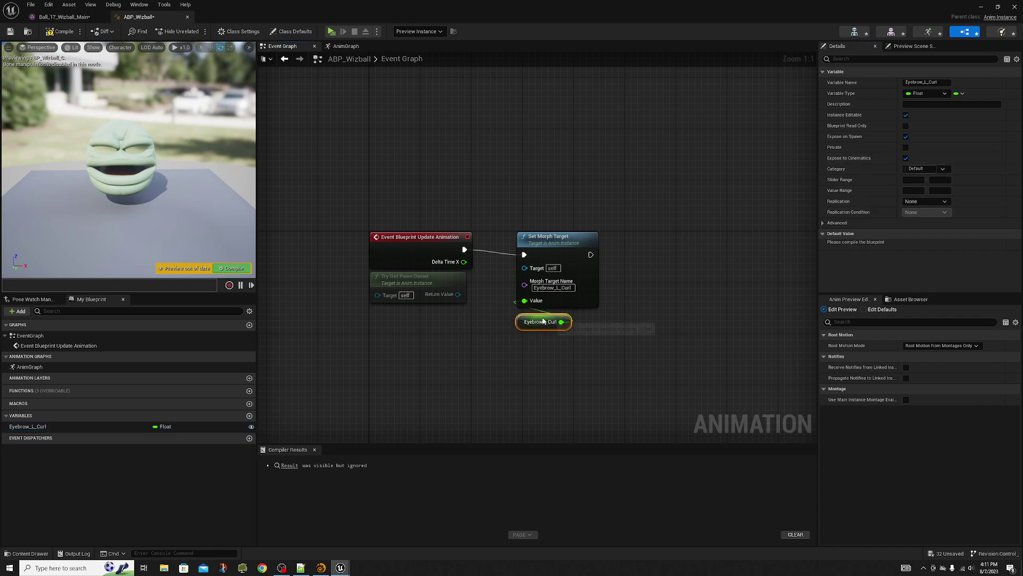
click(563, 247)
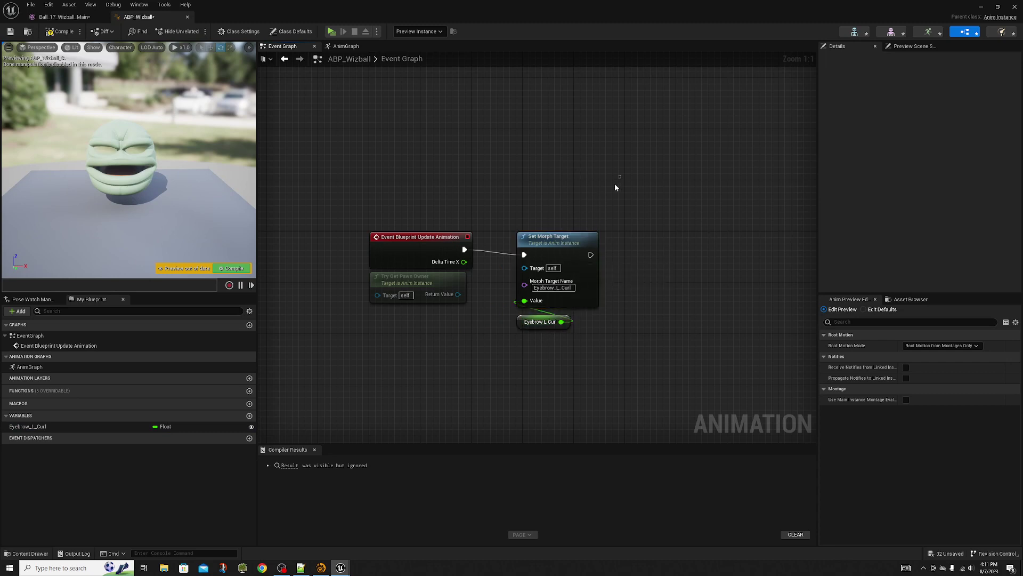
Duplicate the Set Morph Target node, chain it after the first, and promote its Value to an exposed, cinematics-ready variable
key(ctrl+c)
key(ctrl+v)
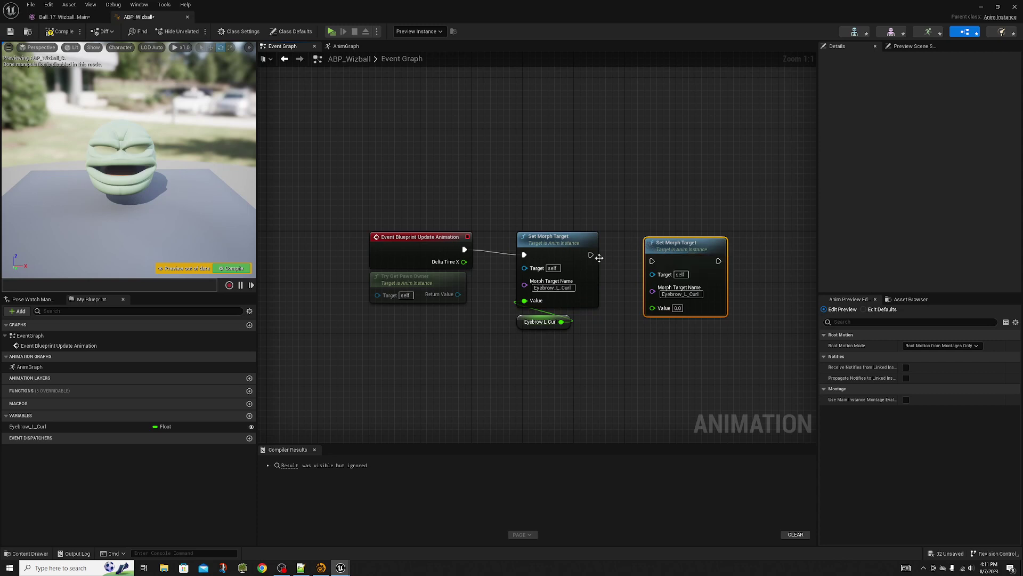
drag(591, 255, 674, 245)
right_click(643, 305)
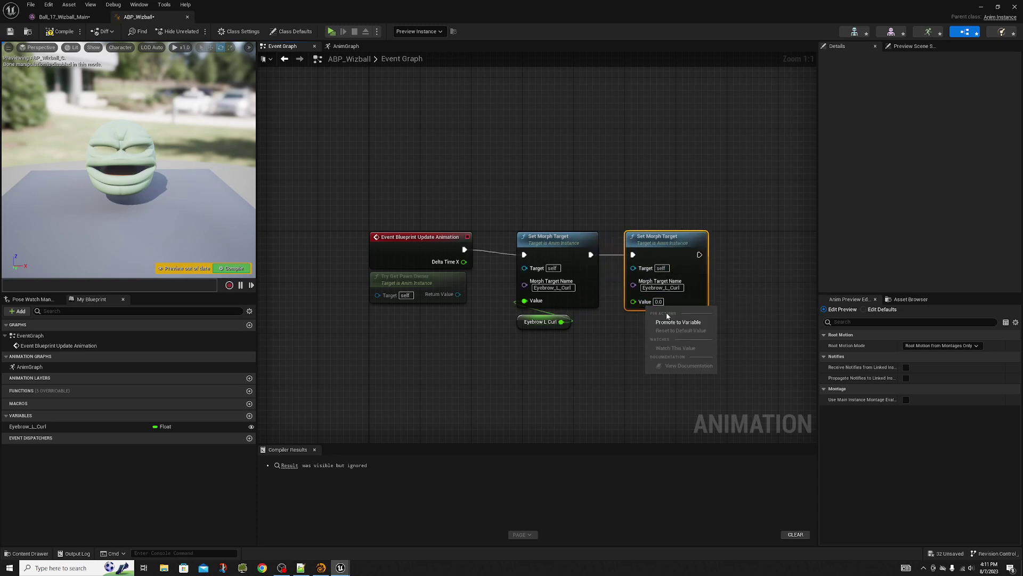
click(669, 324)
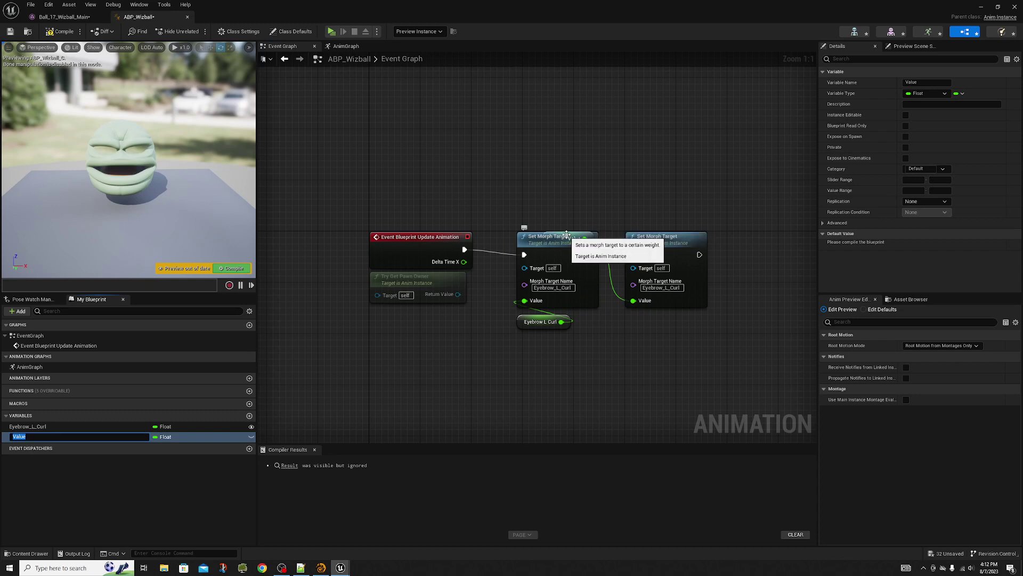
drag(565, 234, 663, 322)
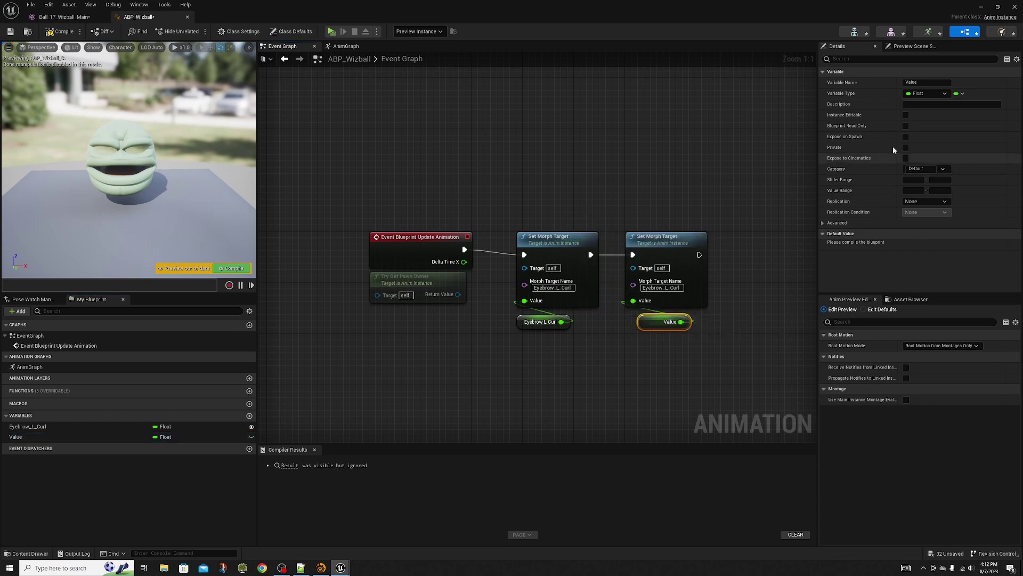
click(905, 114)
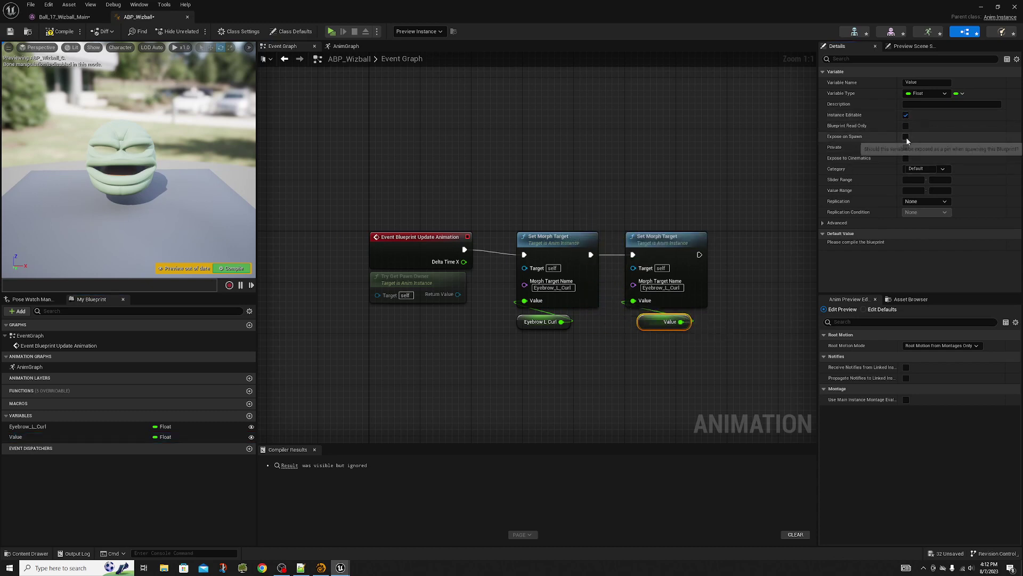
click(905, 136)
click(906, 158)
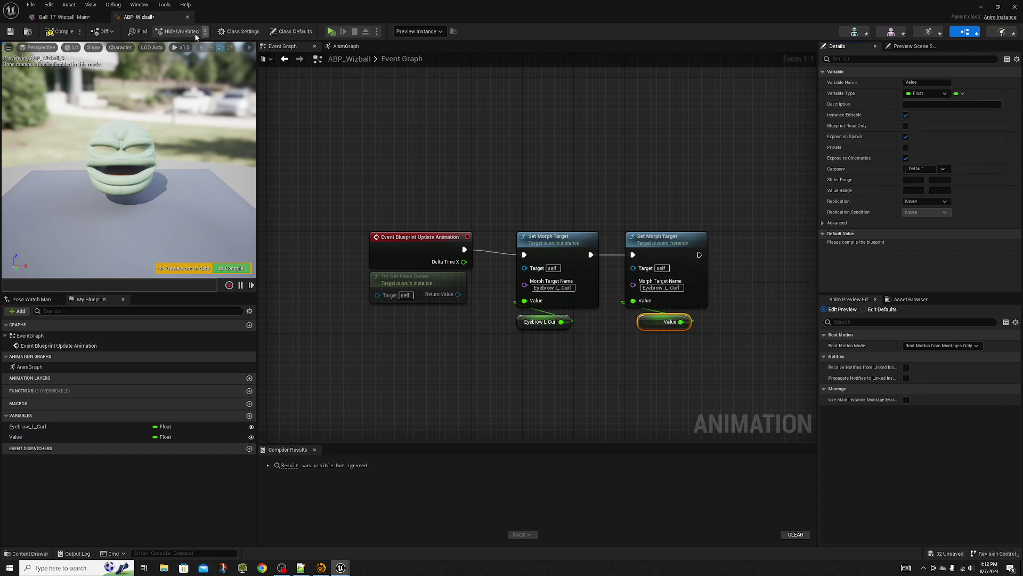
Set the second node's Morph Target Name and its Value variable's name to Eyebrow_L_EEK
click(63, 16)
right_click(825, 94)
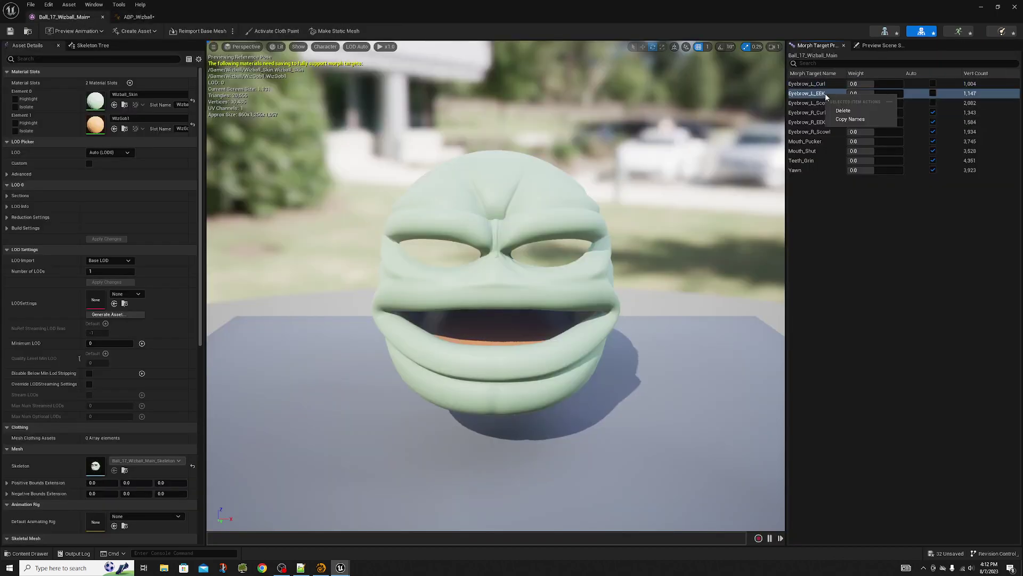
click(850, 119)
click(134, 16)
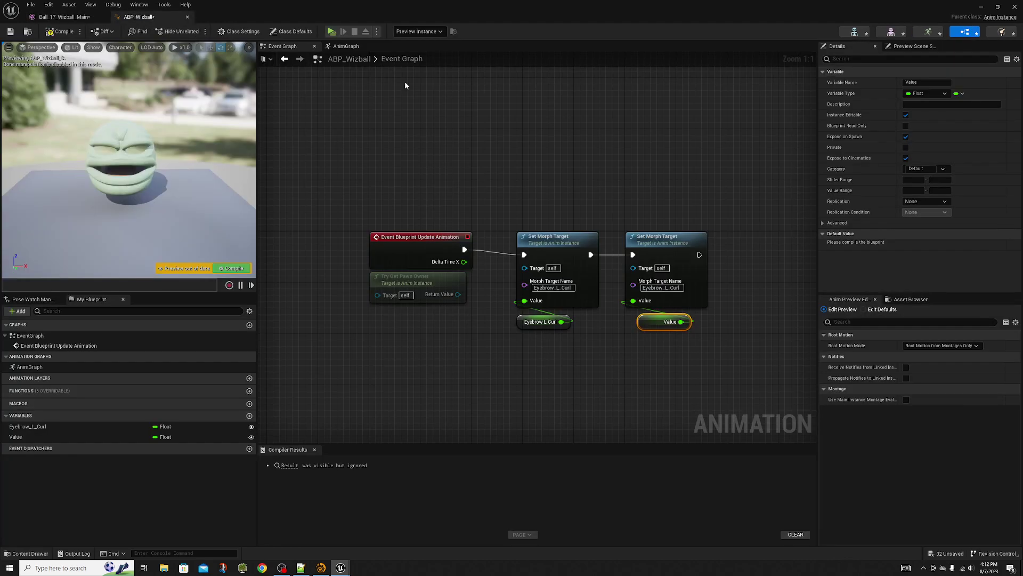
click(664, 288)
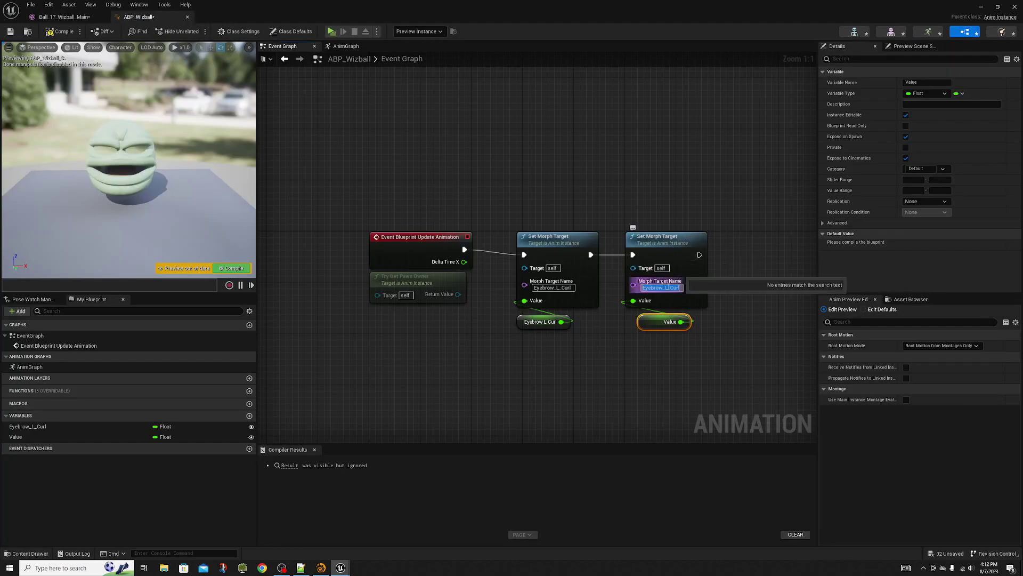
key(ctrl+v)
key(Return)
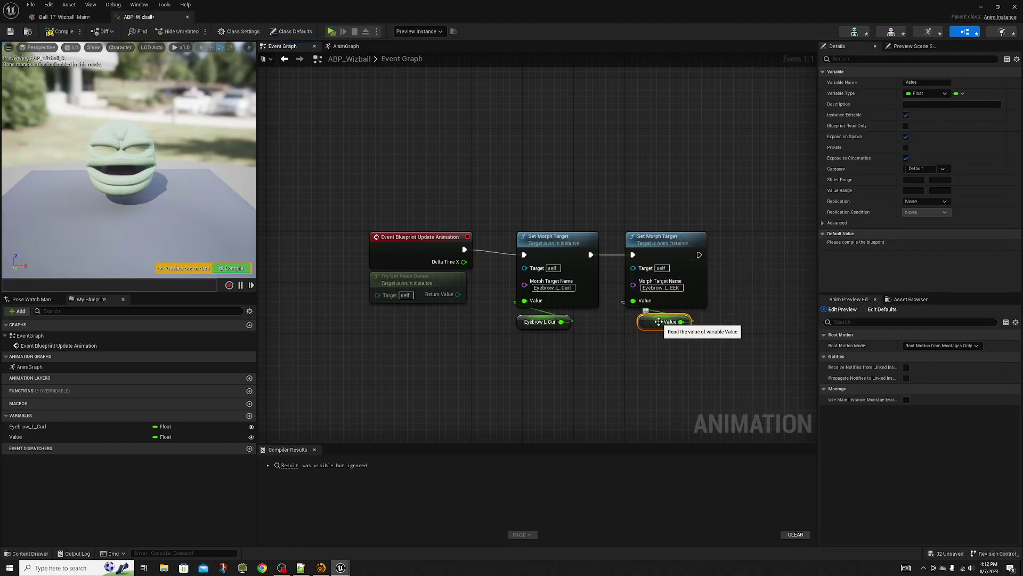
click(930, 83)
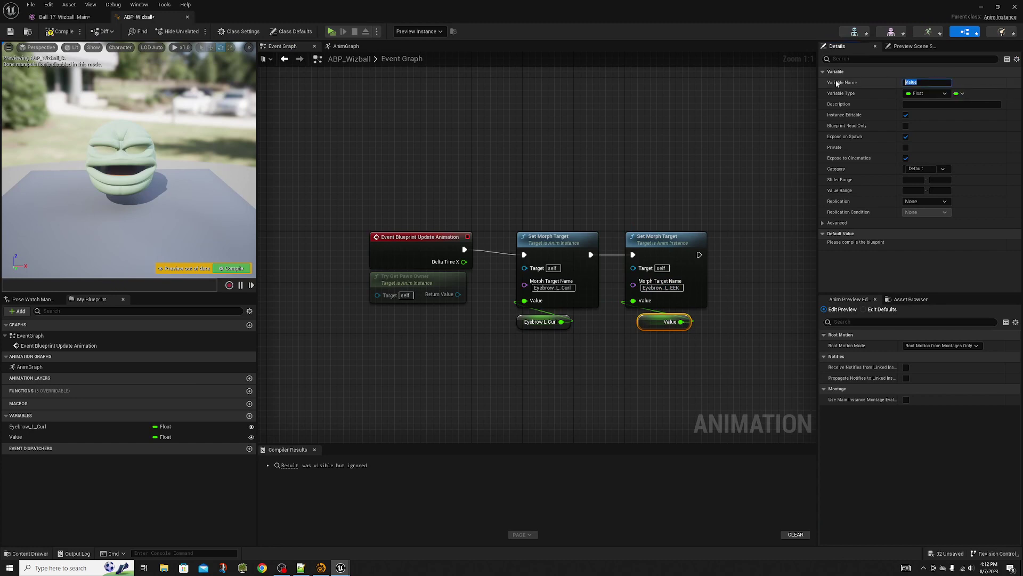
key(ctrl+v)
key(Return)
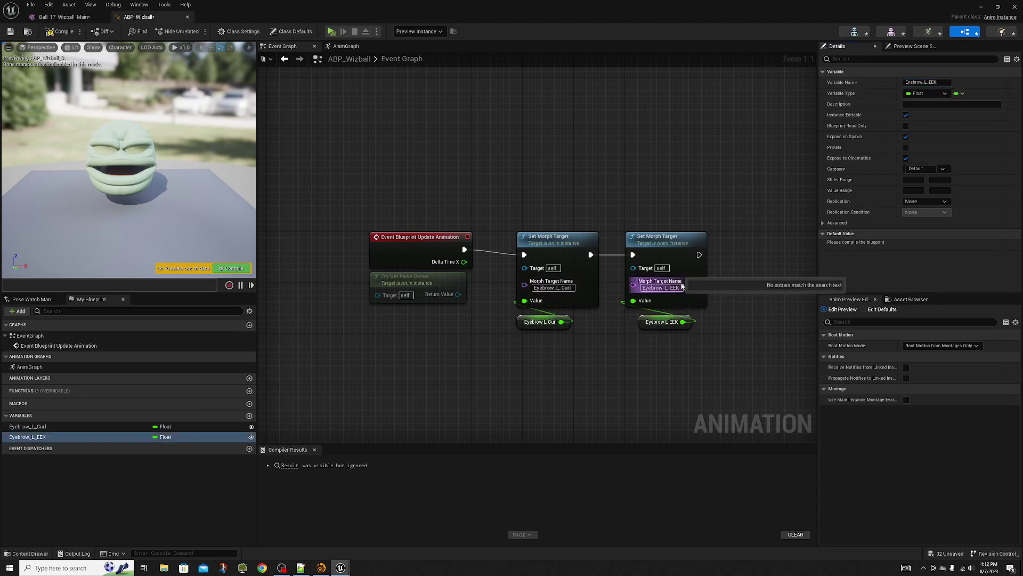
Copy and paste the second Set Morph Target node
click(670, 300)
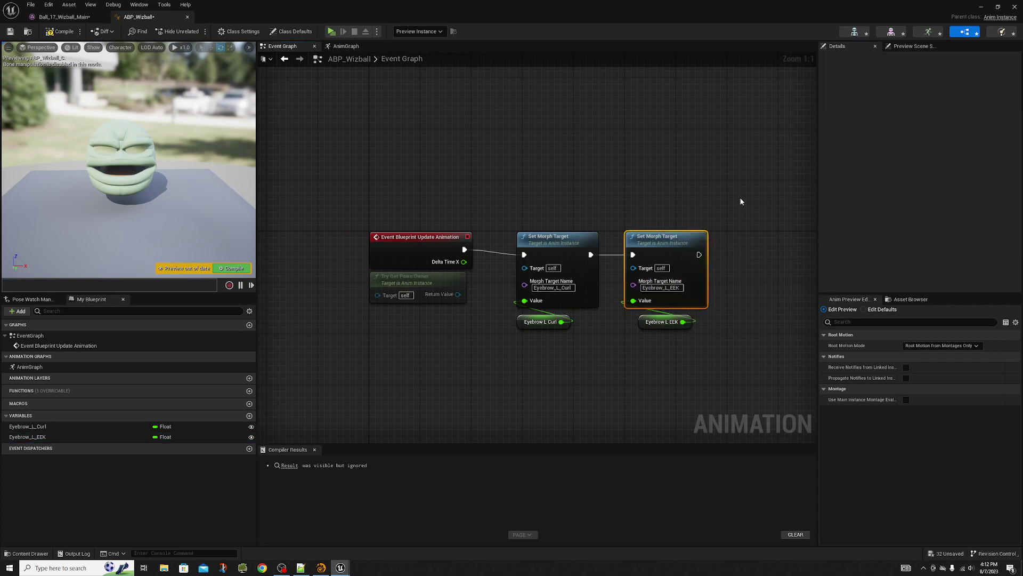
key(ctrl+c)
key(ctrl+v)
Chain the pasted node after the second and promote its Value pin to a variable
right_drag(748, 216, 627, 276)
drag(613, 268, 695, 211)
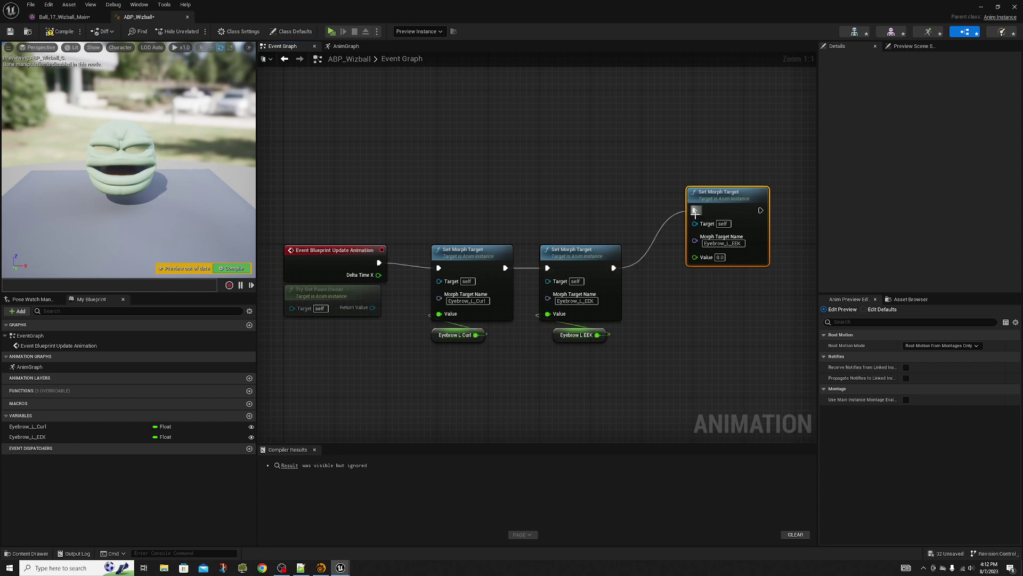
right_click(695, 257)
click(729, 273)
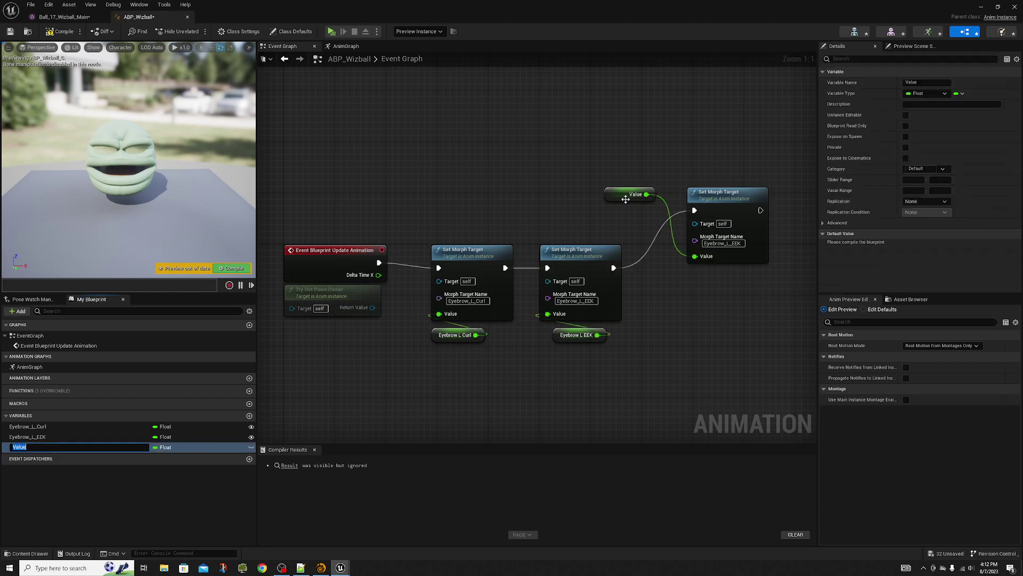
drag(626, 199, 726, 283)
drag(716, 125, 748, 376)
drag(702, 280, 670, 338)
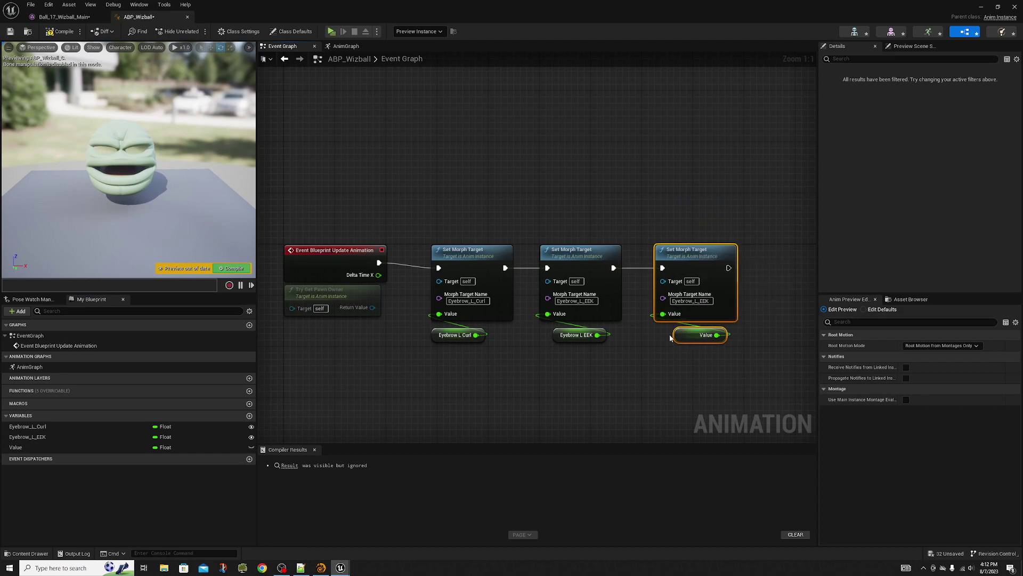
Rename the third node's Value variable to Eyebrow_L_Scowl
click(63, 17)
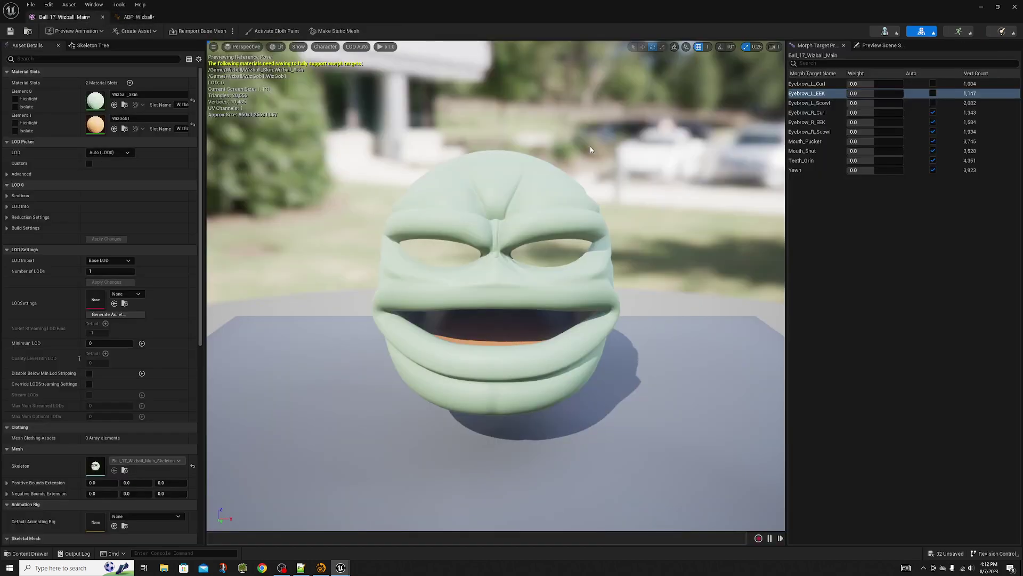
right_click(816, 105)
click(832, 121)
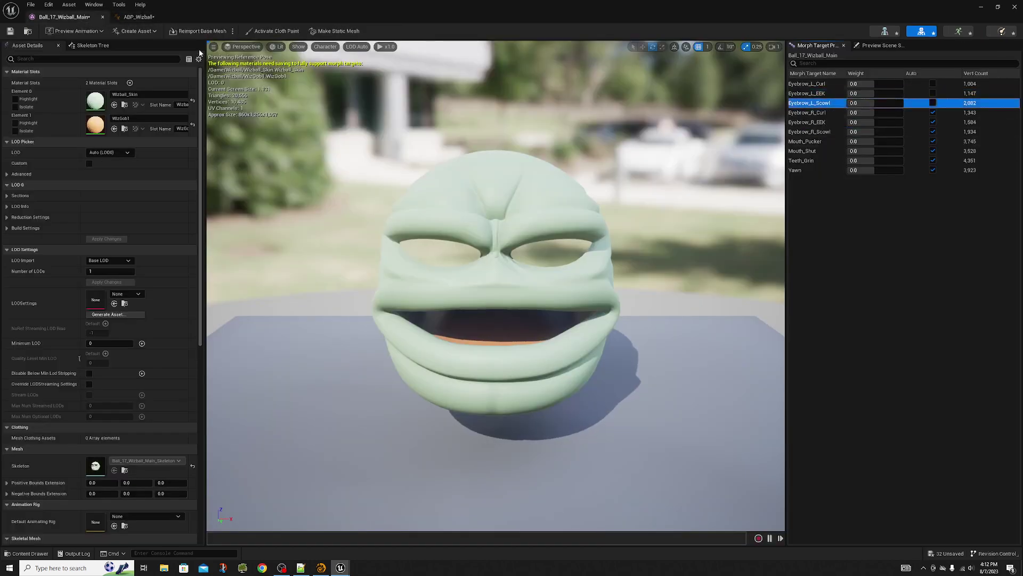
click(139, 17)
click(688, 334)
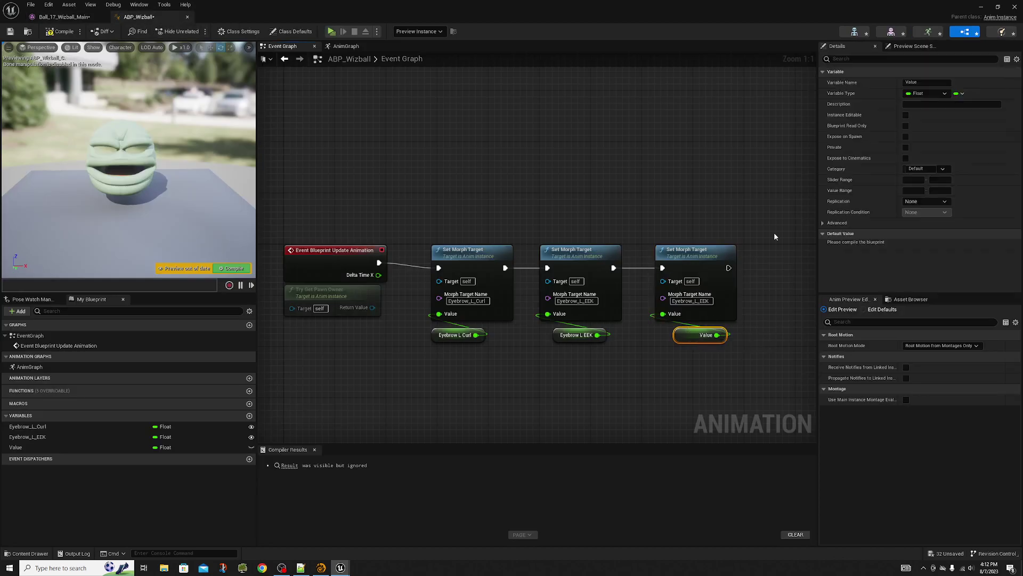
click(926, 83)
text(Eyebrow_L_Scowl)
key(Return)
Expose Eyebrow_L_Scowl, set the third node's morph target to Eyebrow_L_Scowl, then compile and save
click(905, 115)
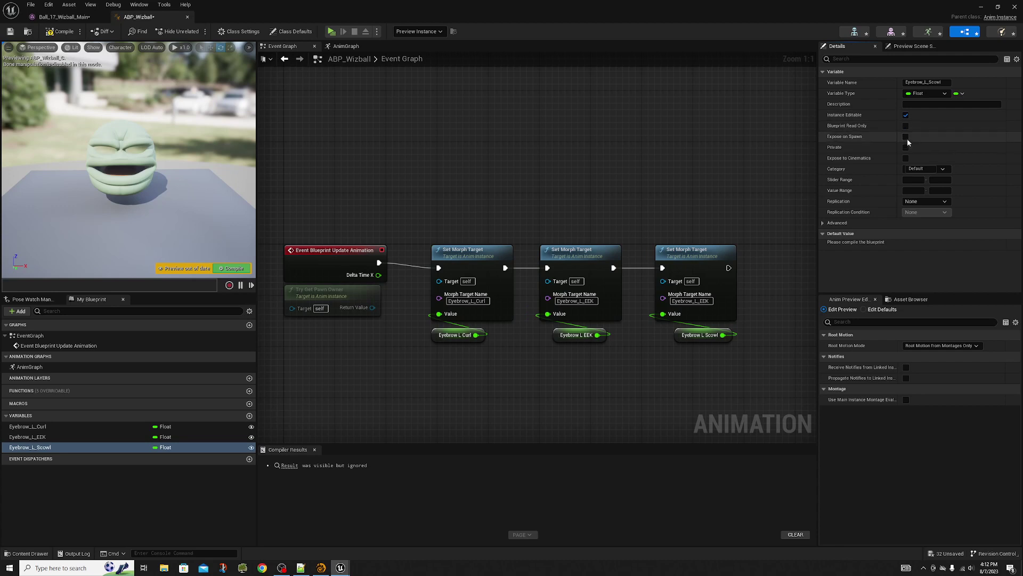
click(906, 137)
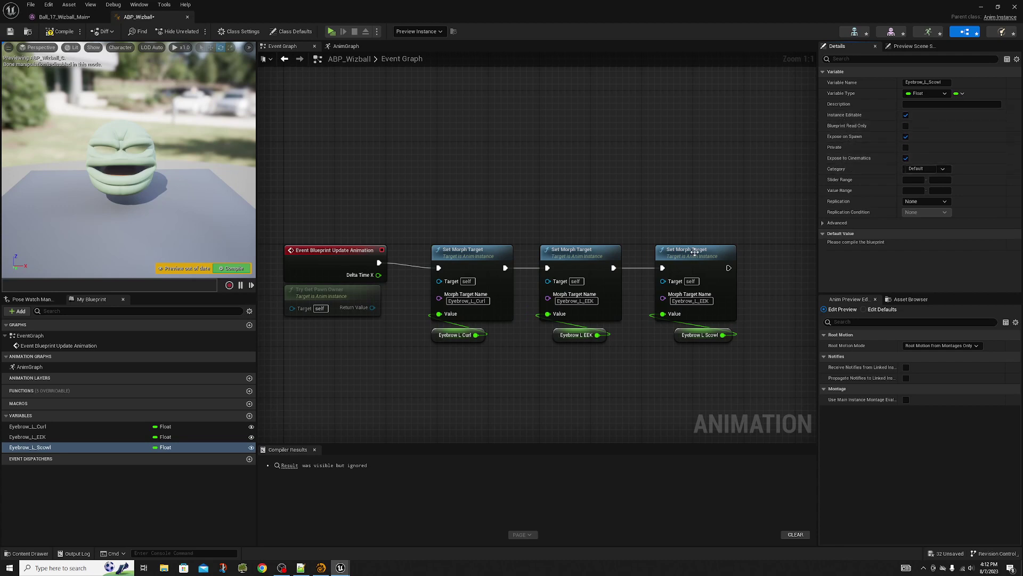
click(688, 301)
key(ctrl+v)
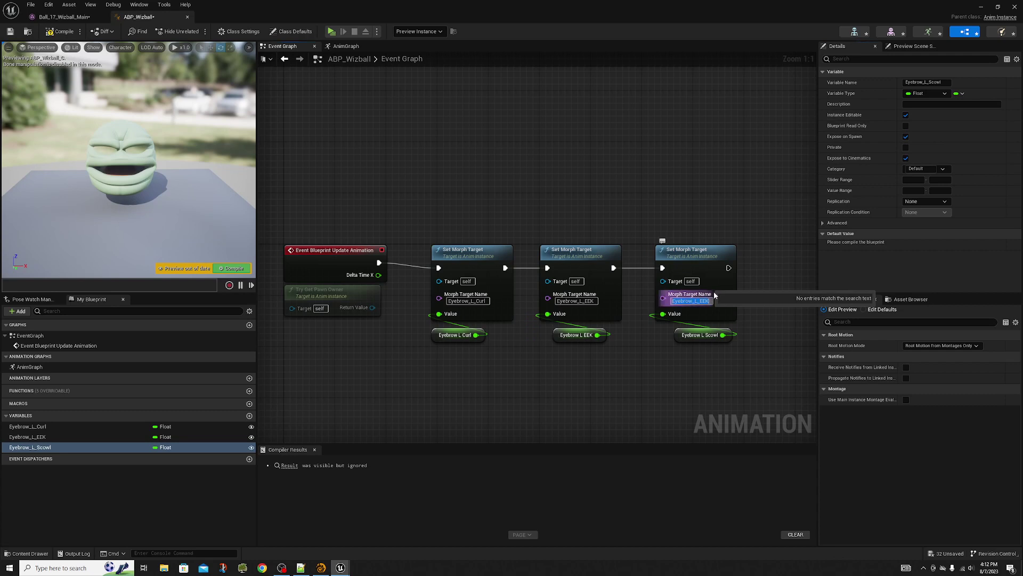
key(Return)
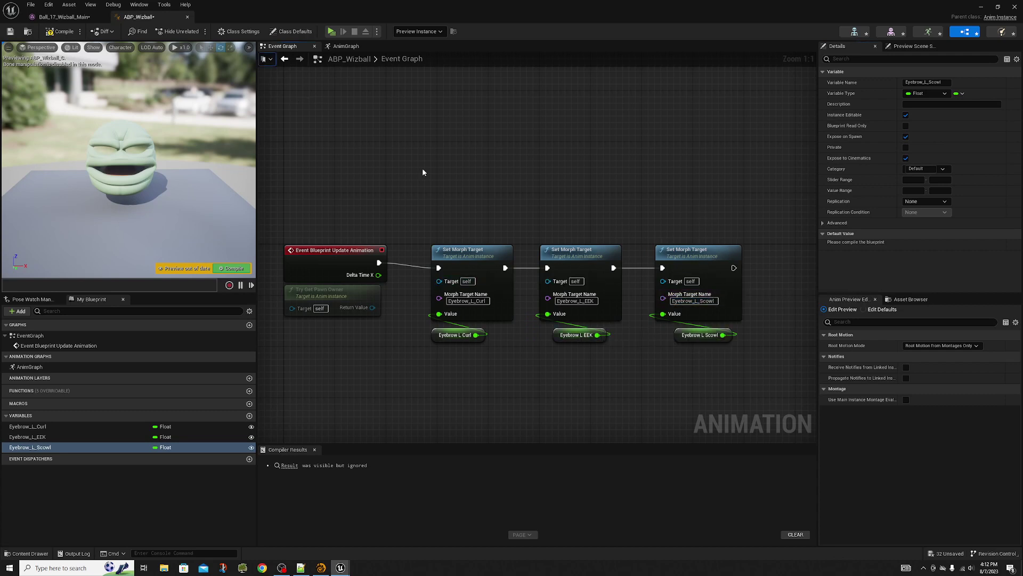
click(60, 31)
click(10, 31)
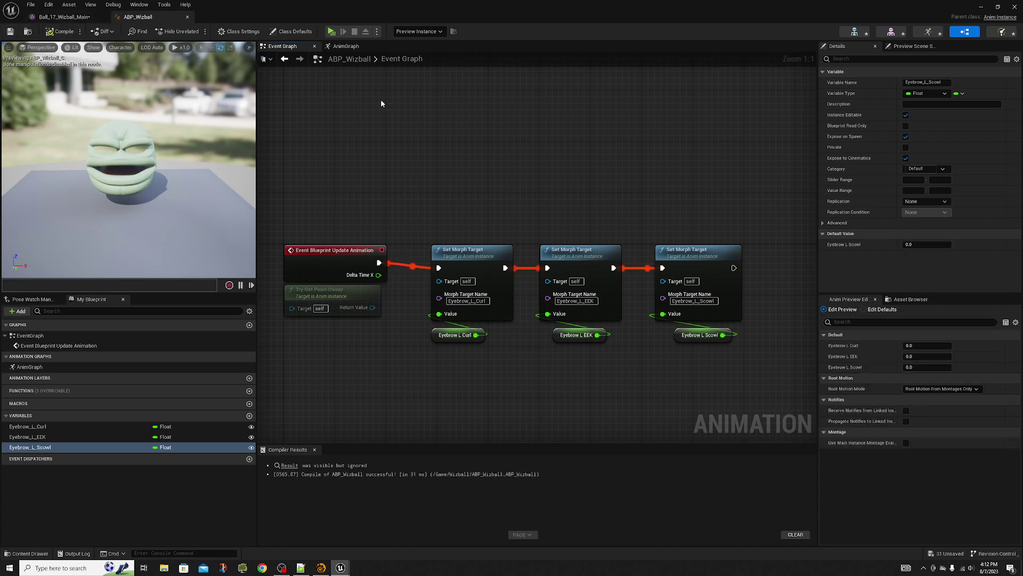
Float the asset editor aside and drop the ABP_Wizball head into the test level
click(60, 16)
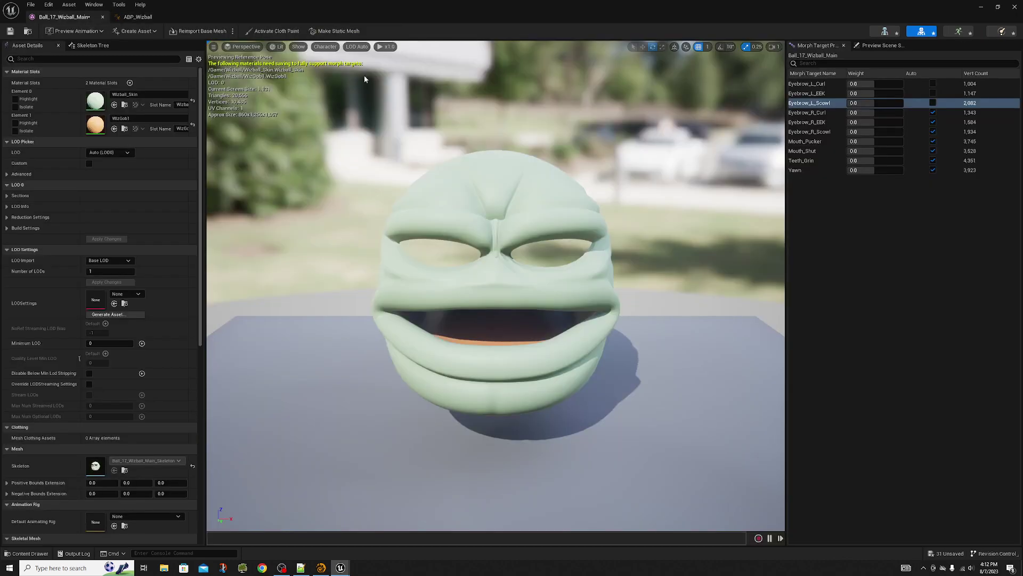
click(997, 7)
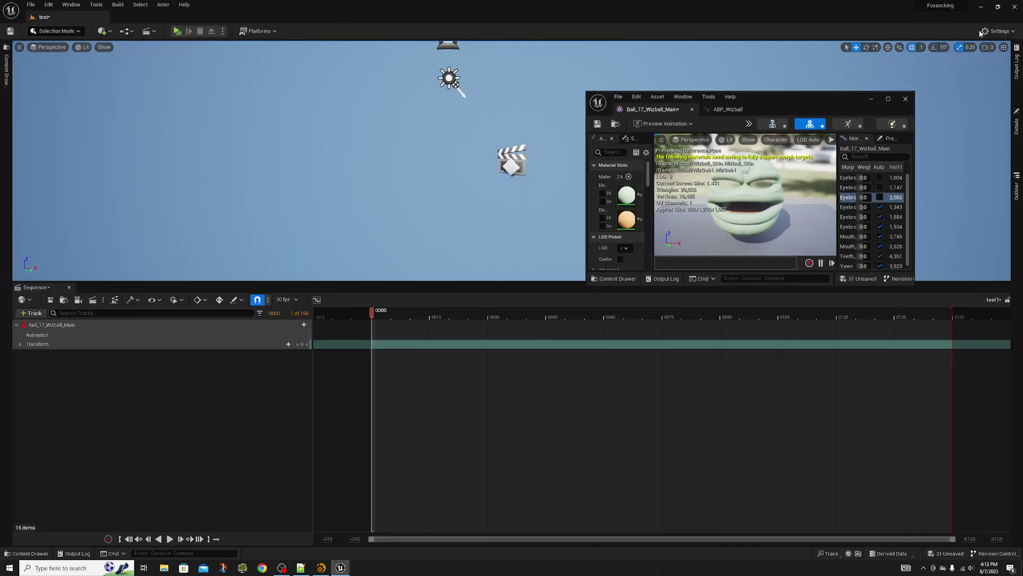
drag(693, 99, 139, 201)
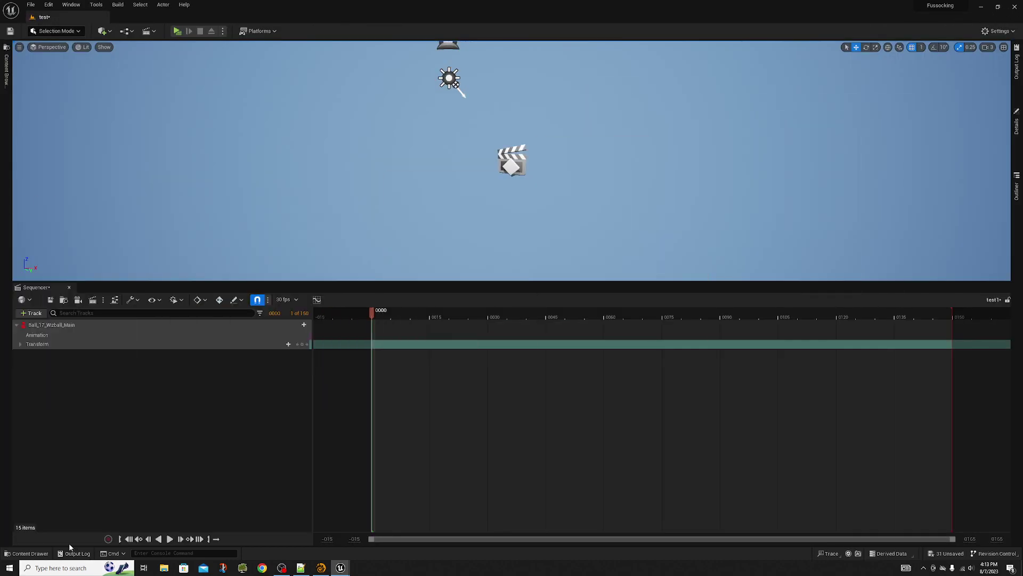
click(30, 553)
drag(211, 421, 603, 213)
Delete the old Ball_17_Wizball_Main track from the test1 sequence
scroll(608, 214, down, 5)
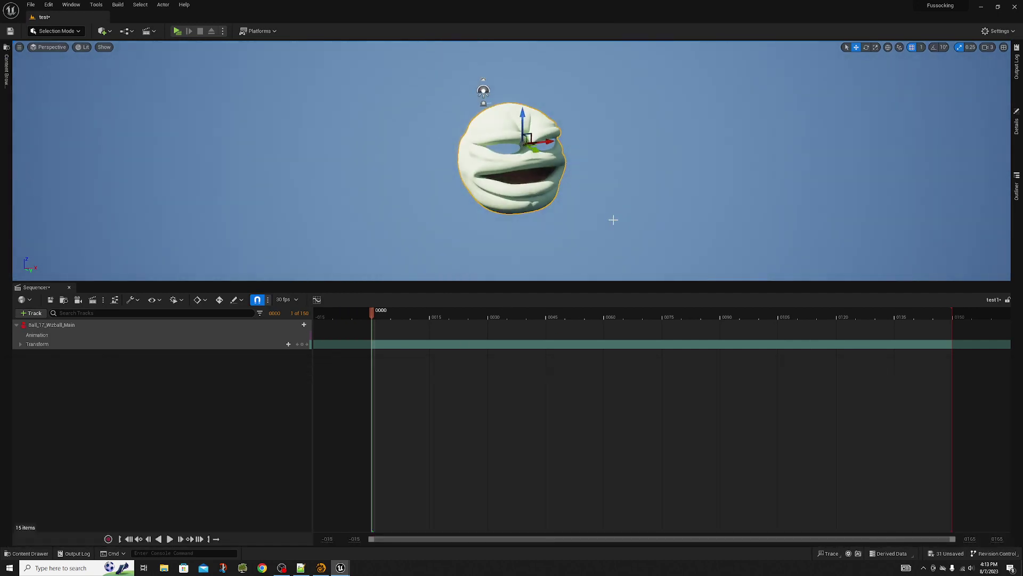
scroll(549, 200, up, 3)
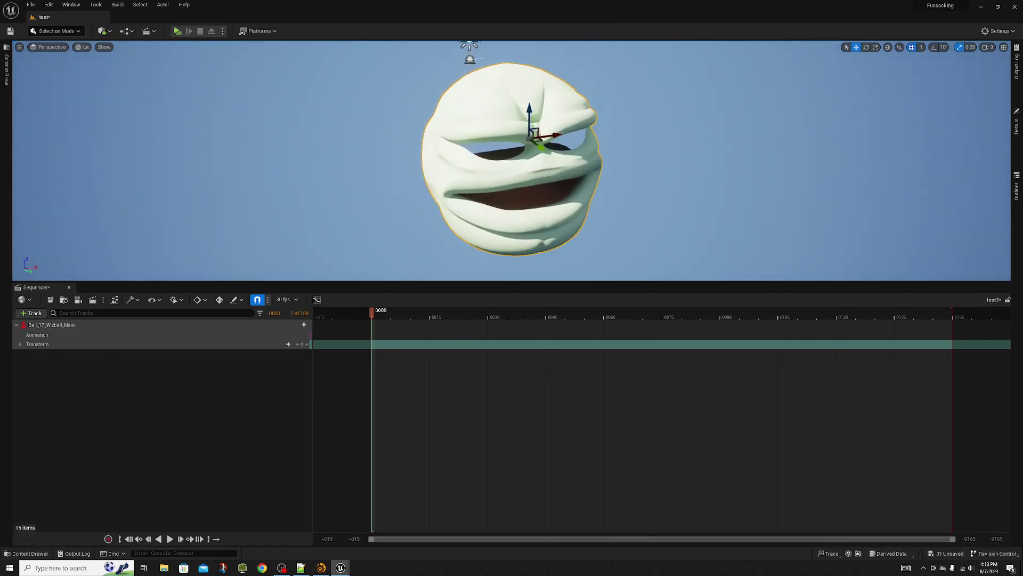
click(51, 325)
key(Delete)
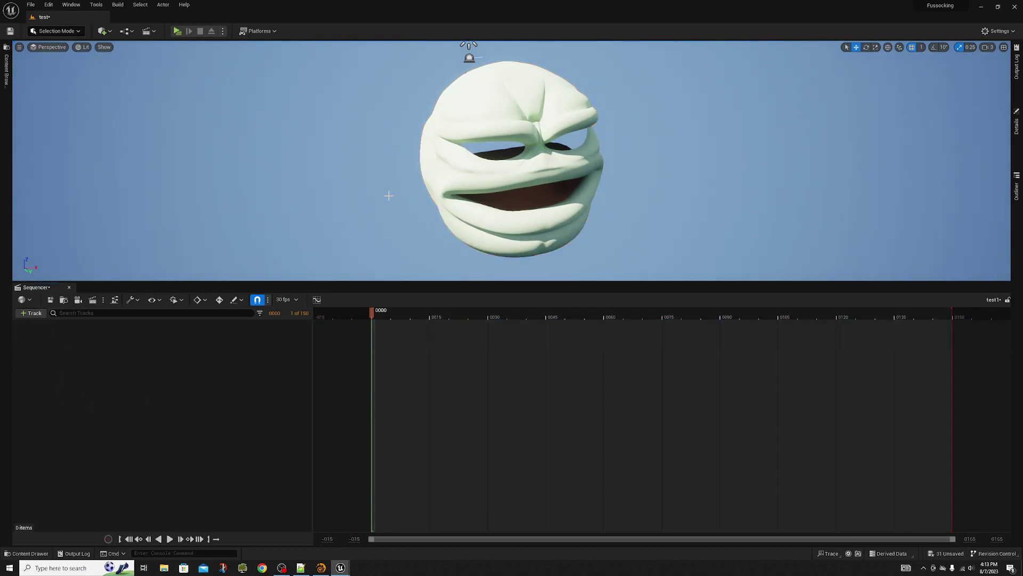
Add the ABP_Wizball actor to Sequencer with SkeletalMeshComponent0 and its ABP_Wizball_C_0 anim instance track
click(439, 173)
click(31, 313)
mouse_move(59, 325)
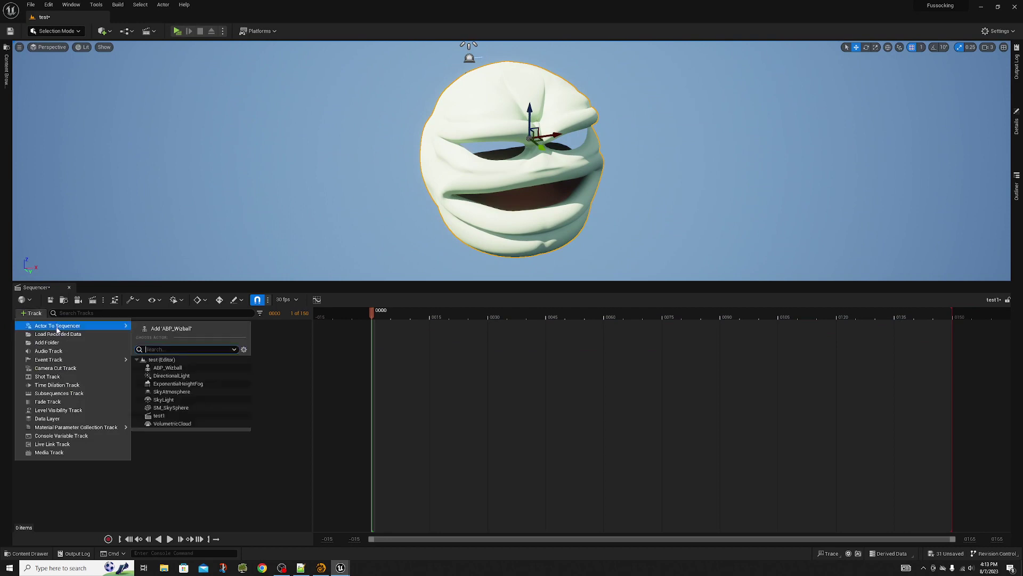
click(160, 329)
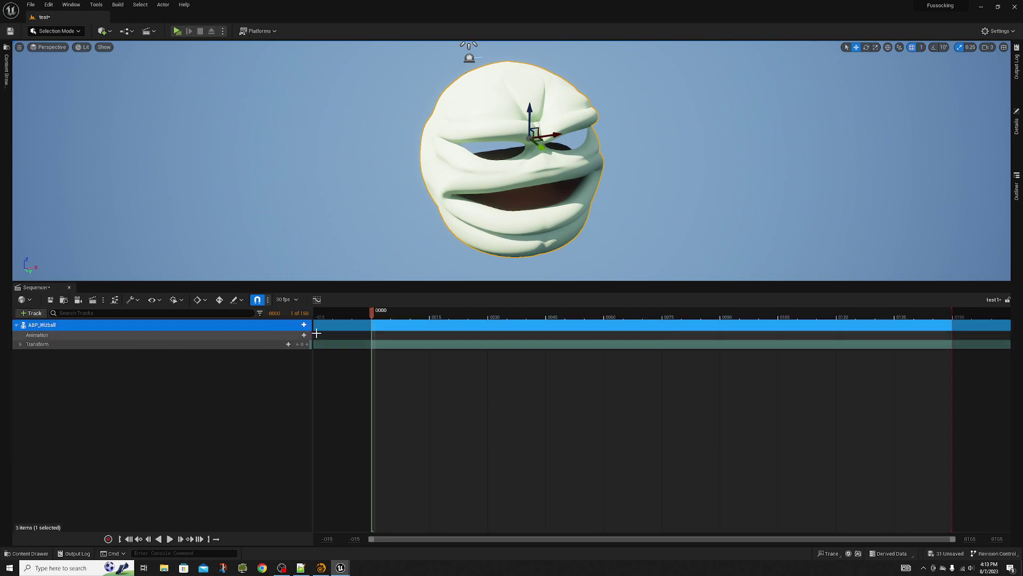
click(299, 335)
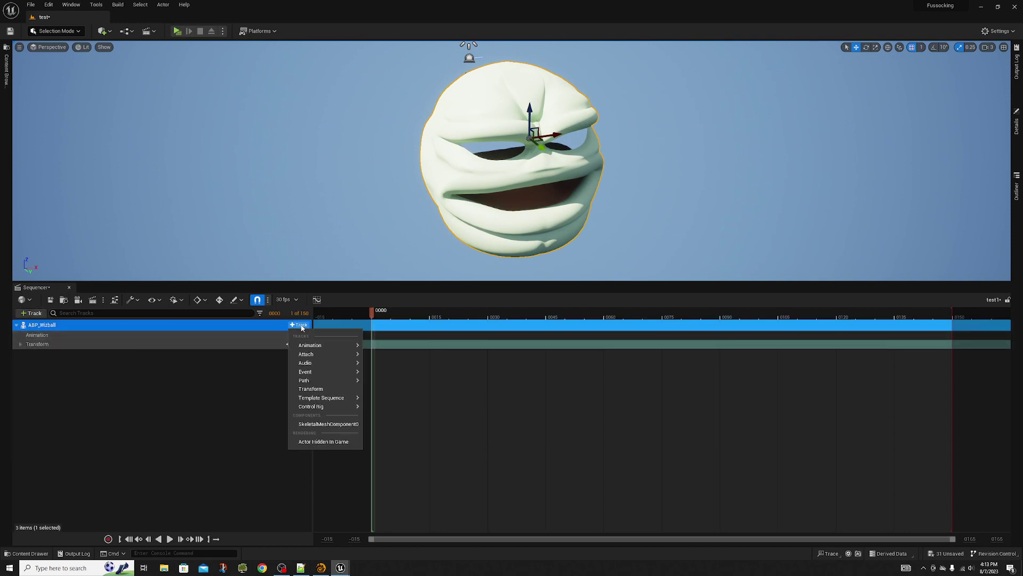
click(311, 425)
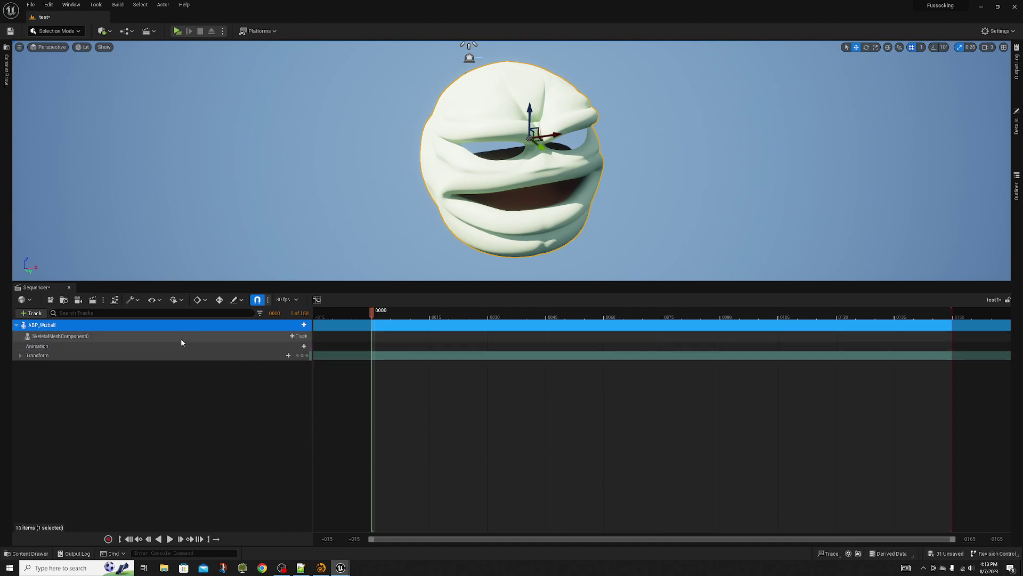
click(299, 335)
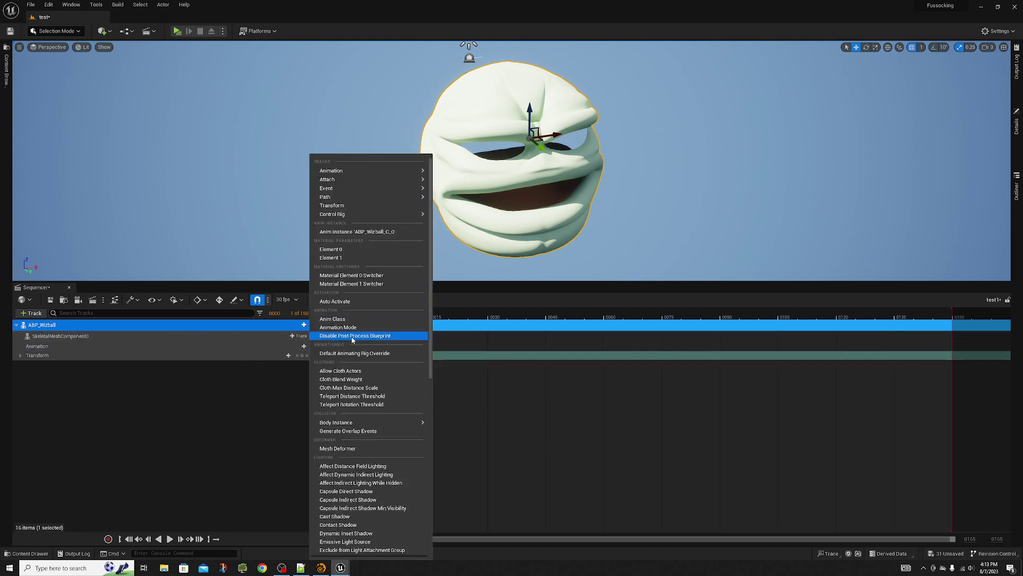
click(366, 231)
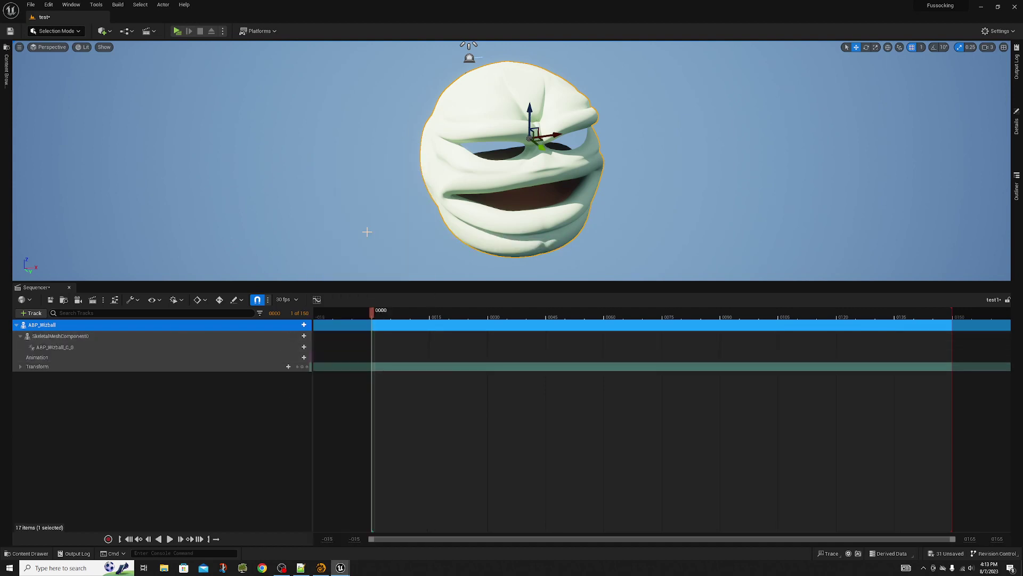
click(203, 347)
click(299, 347)
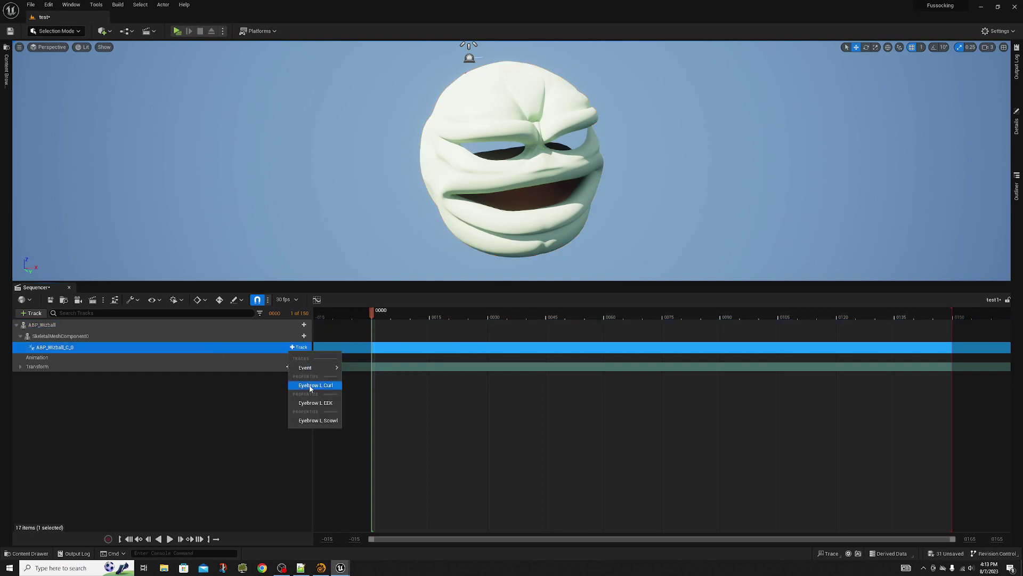
Add Eyebrow L Curl, Eyebrow L EEK and Eyebrow L Scowl tracks under ABP_Wizball_C_0
click(314, 385)
click(299, 347)
click(304, 403)
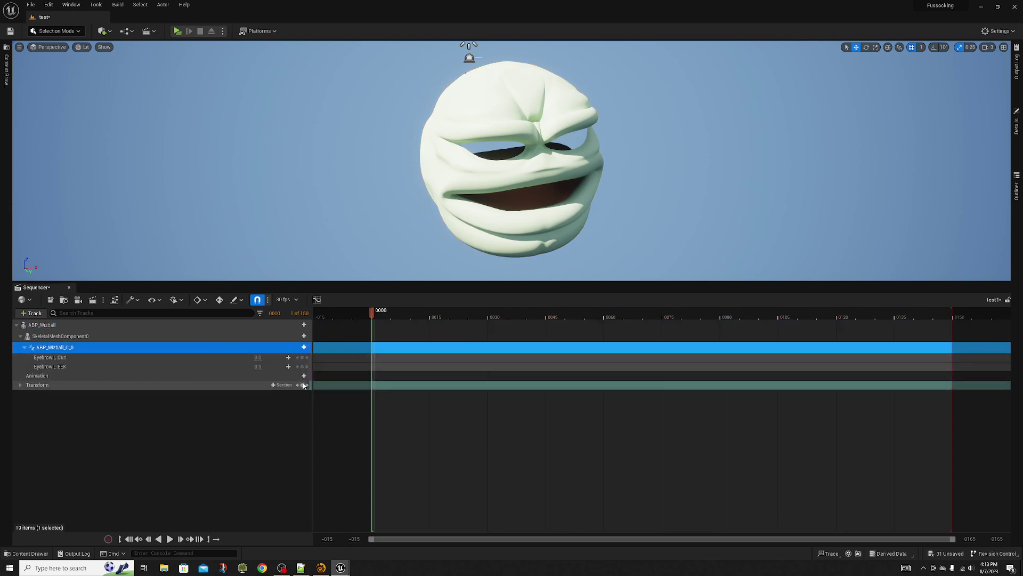
click(298, 347)
click(305, 403)
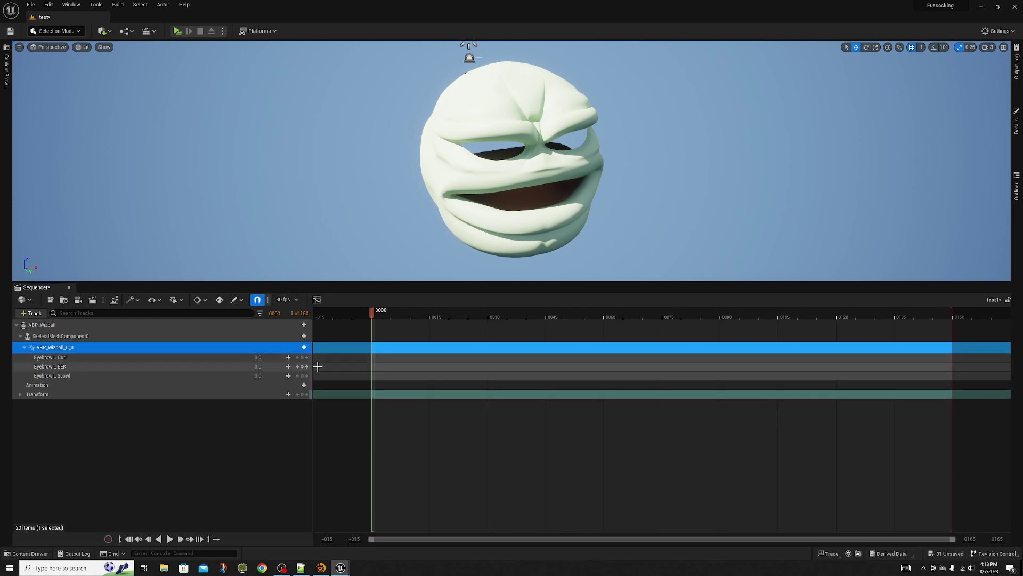
Key Eyebrow L Scowl at 0 on frame 0 and 0.75 on frame 7
click(302, 375)
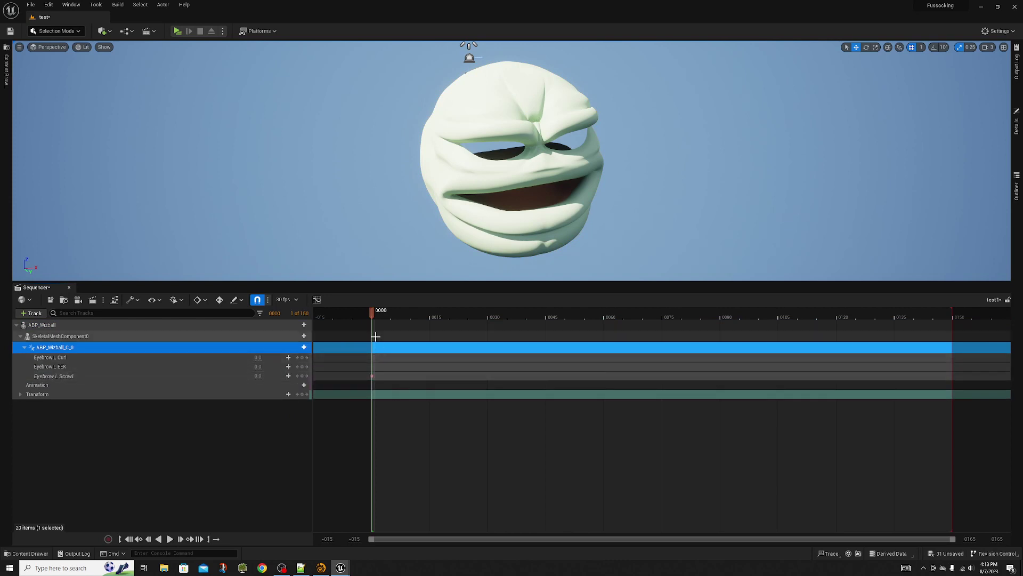
drag(372, 316, 399, 318)
click(258, 376)
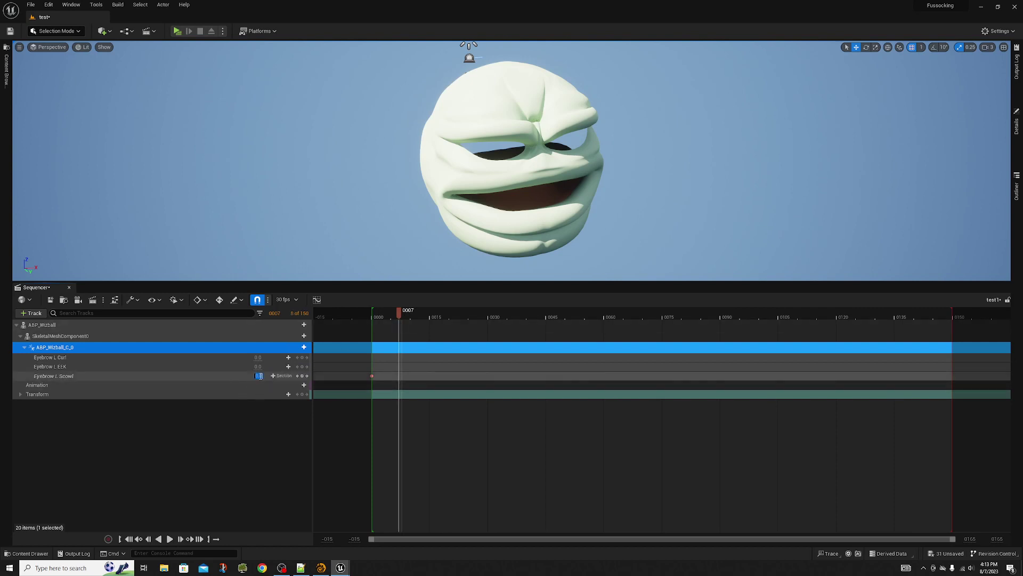
key(BackSpace)
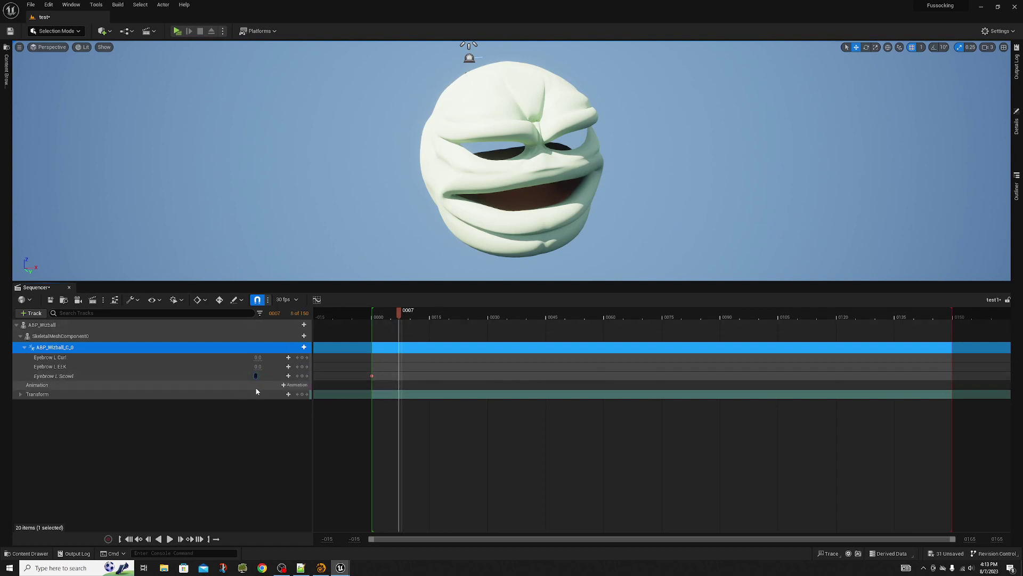
text(0.75)
key(Return)
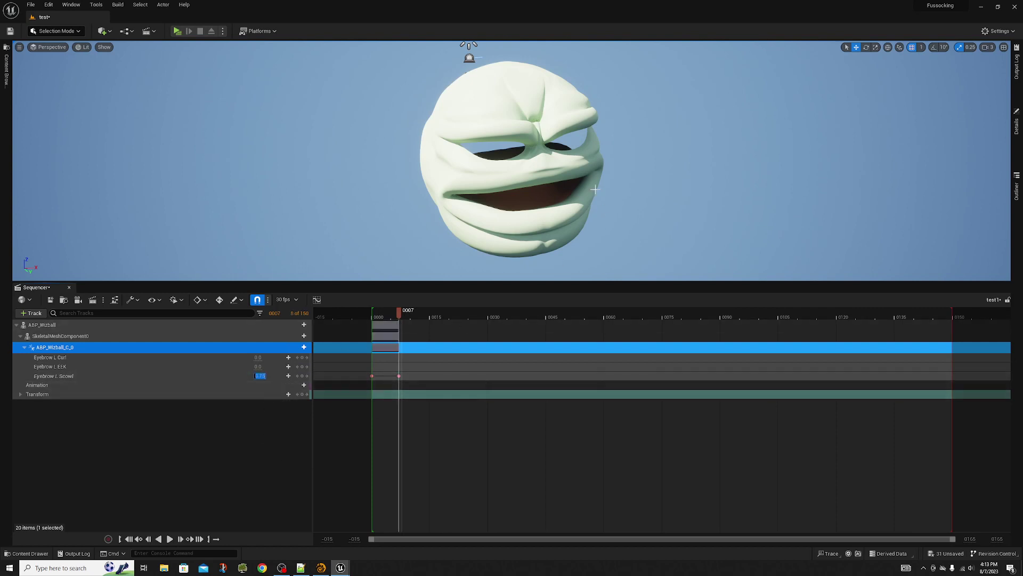
alt+drag(614, 178, 654, 135)
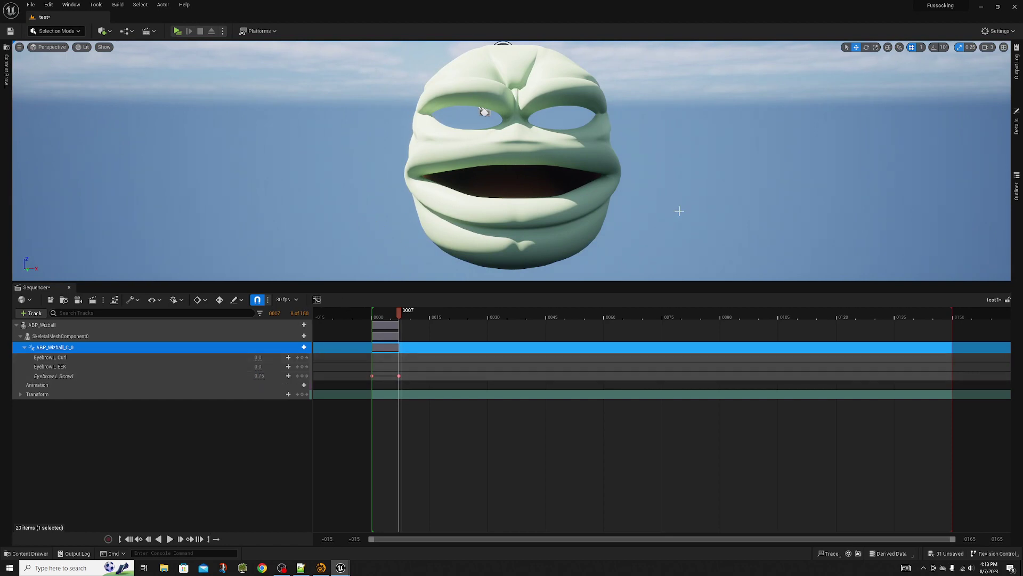
Enable Update Animation in Editor on the ABP_Wizball actor, then drag the frame-7 Scowl value down to -0.899999
click(1016, 189)
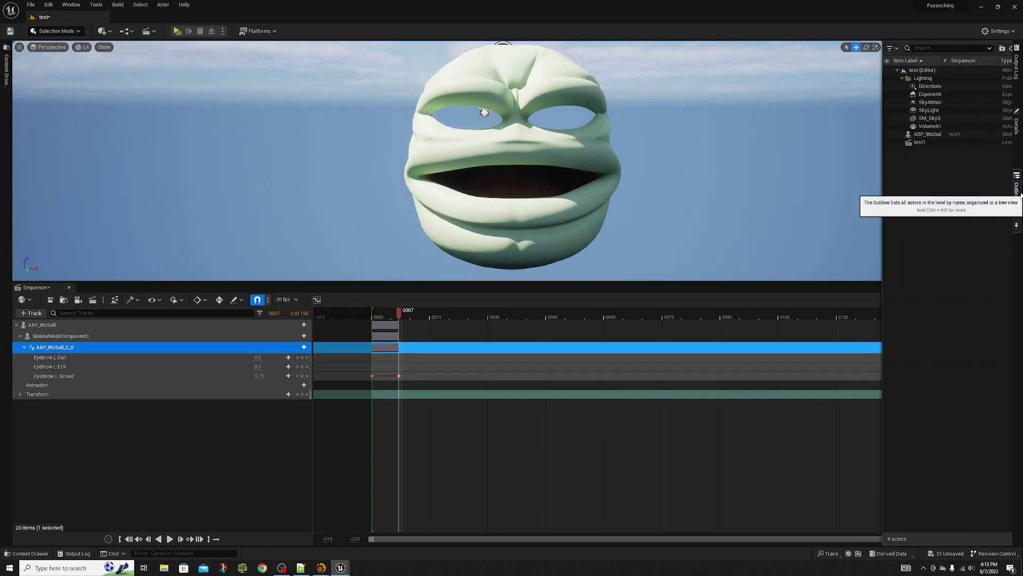
click(939, 134)
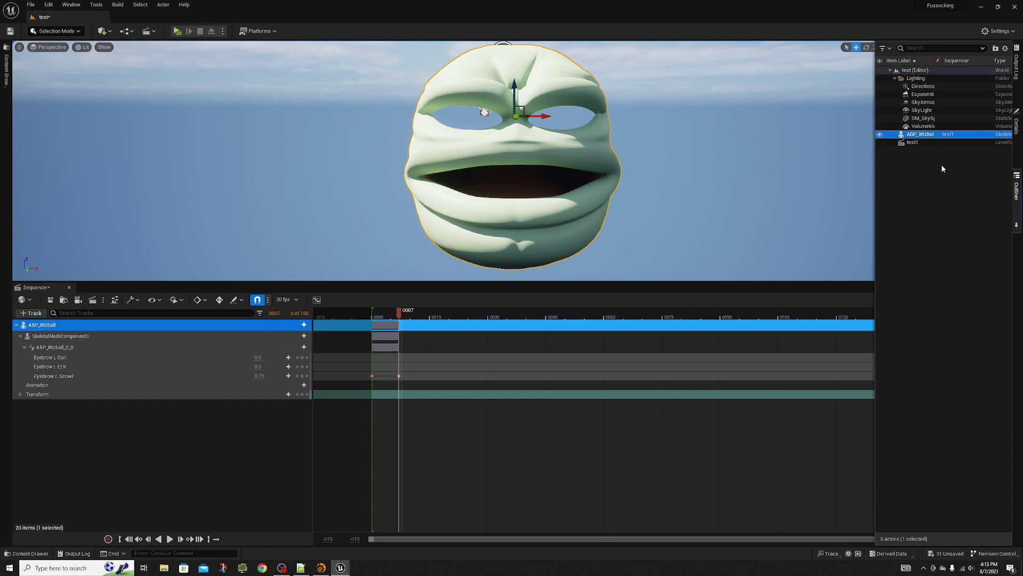
click(1016, 124)
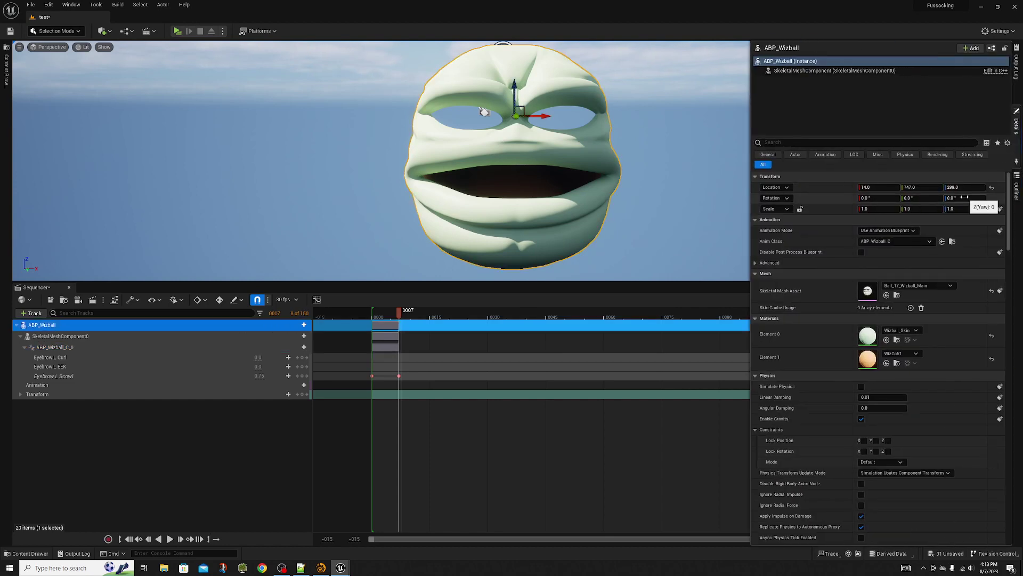
click(794, 142)
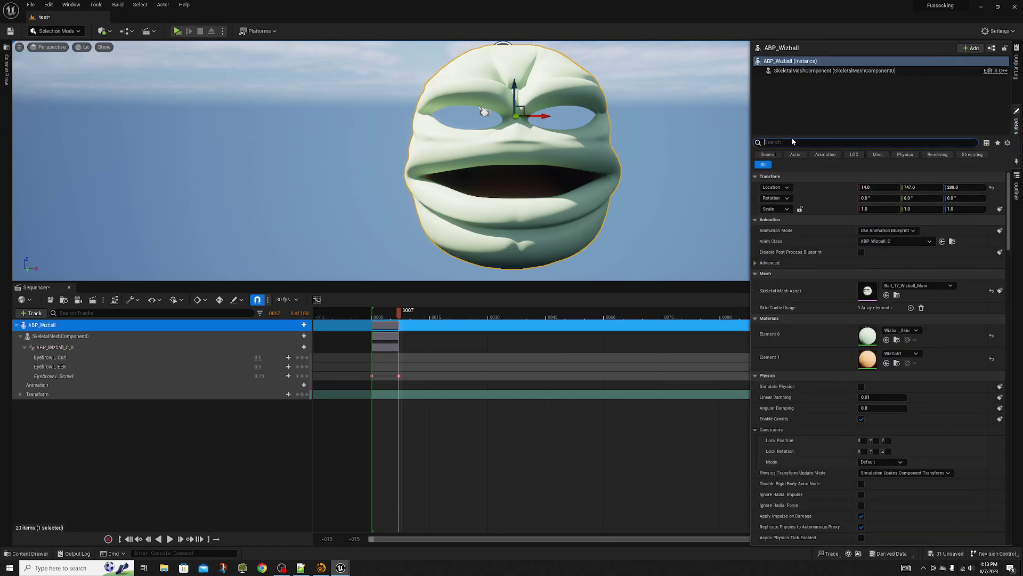
text(update)
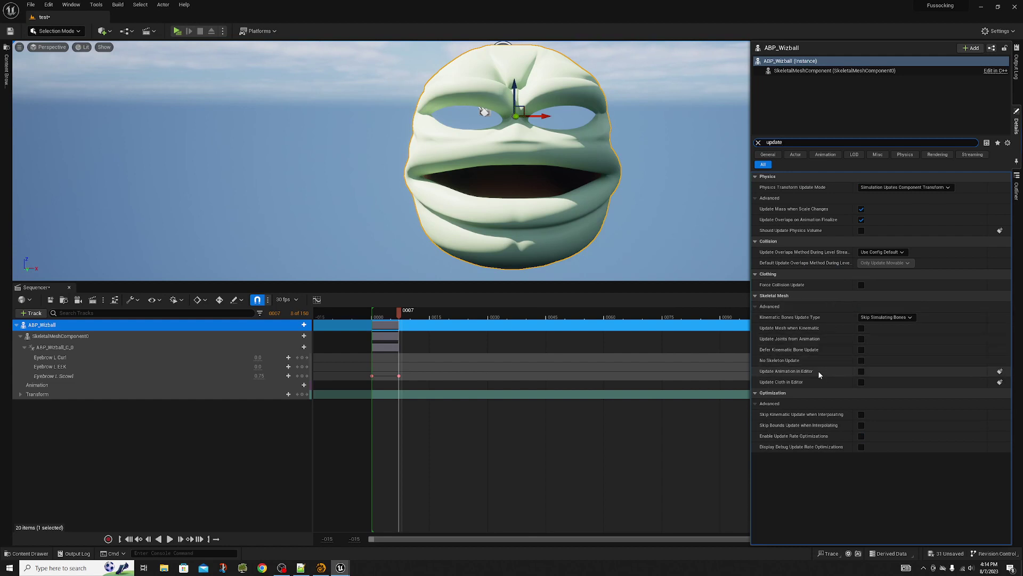
click(861, 372)
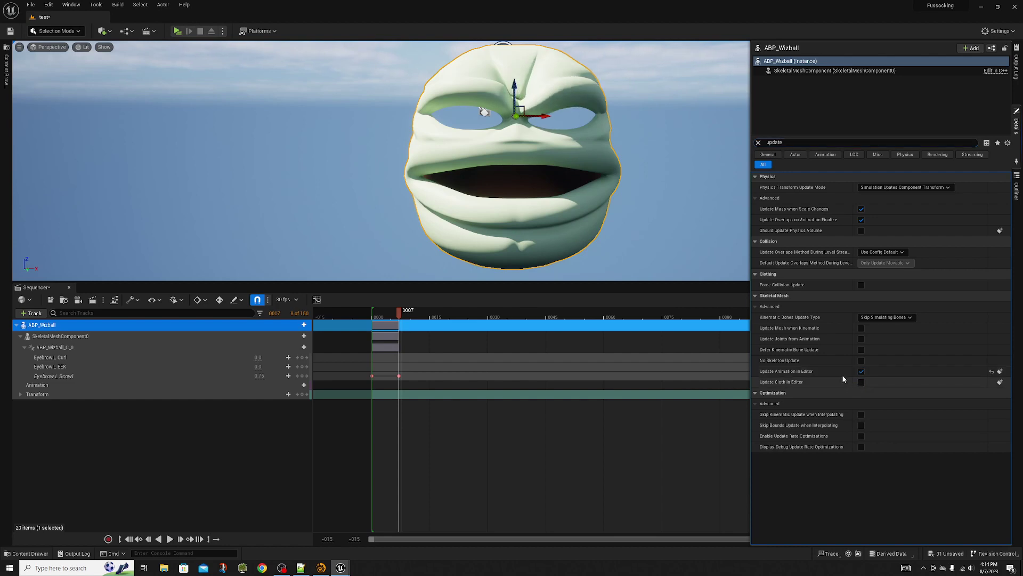
mouse_move(259, 376)
mouse_down()
mouse_move(225, 375)
mouse_move(241, 376)
mouse_up()
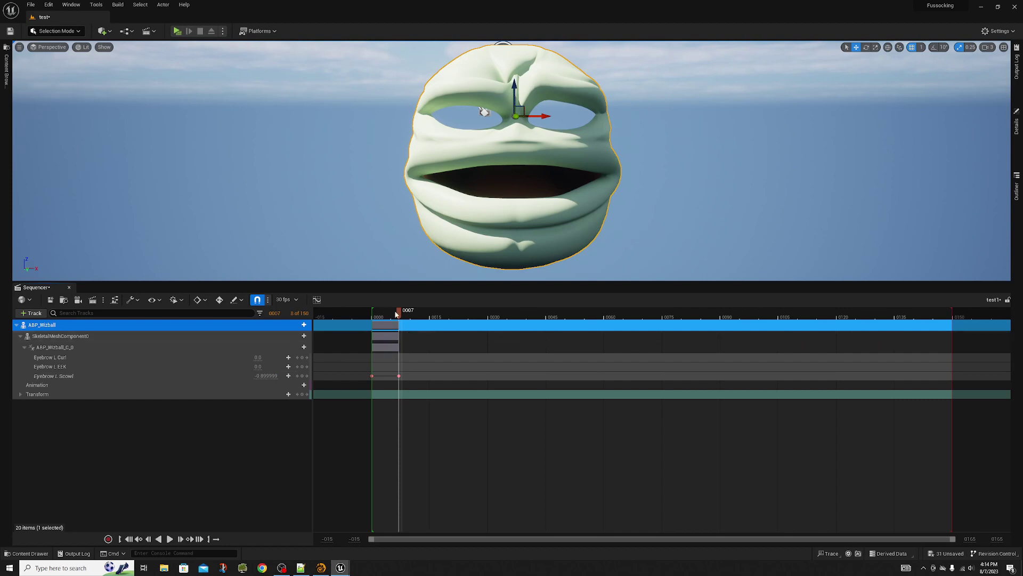
Key Eyebrow L Scowl to about 1.07 near frame 21, then scrub back to preview the furrowing brow
click(376, 314)
drag(375, 315, 441, 315)
drag(265, 375, 275, 376)
drag(426, 314, 455, 325)
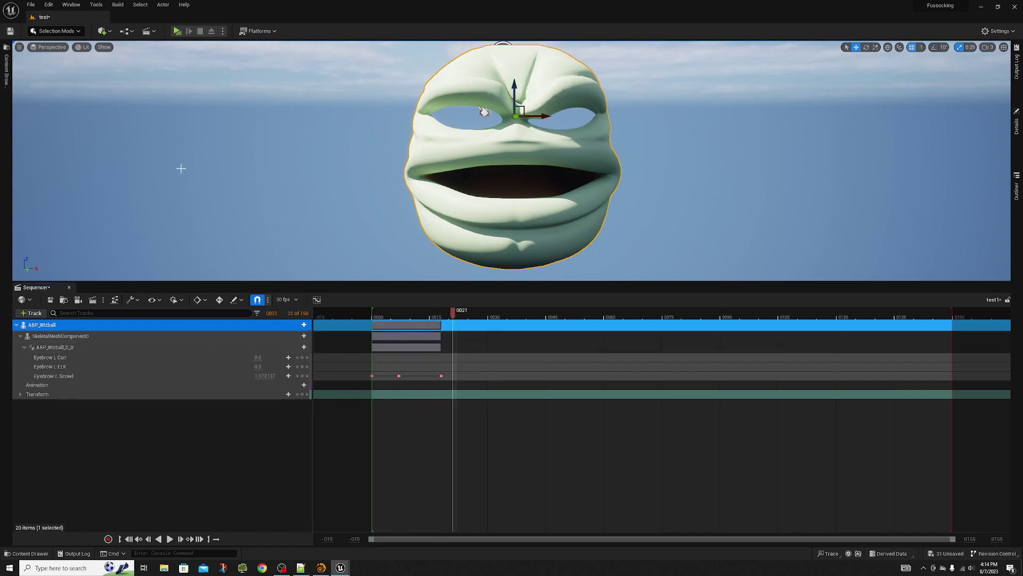